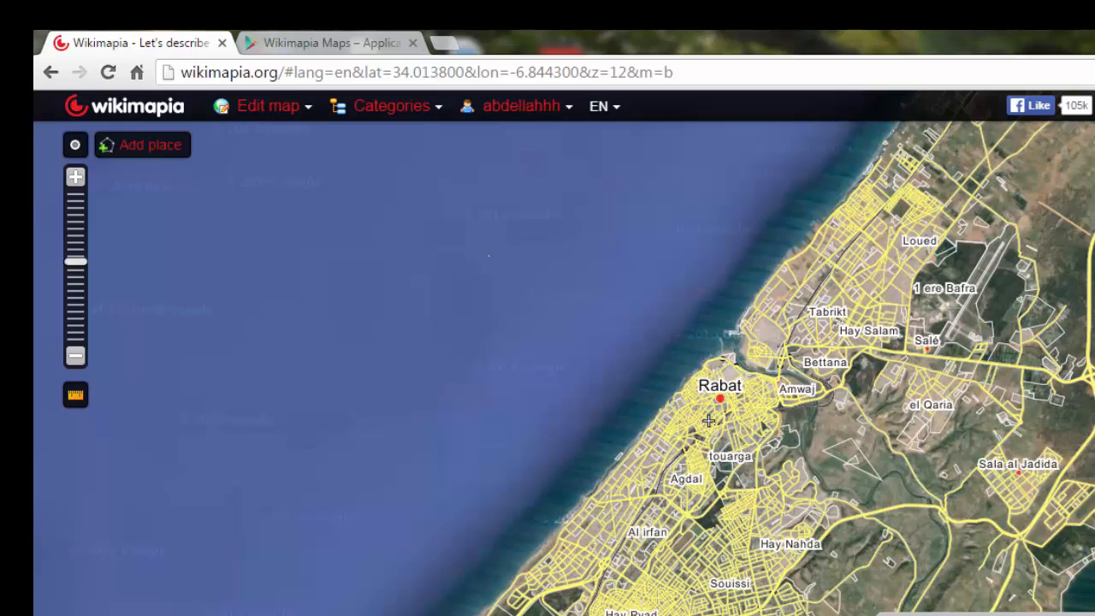
Bring up the Google Play page of the Wikimapia Maps app and view its description
key(ctrl+Tab)
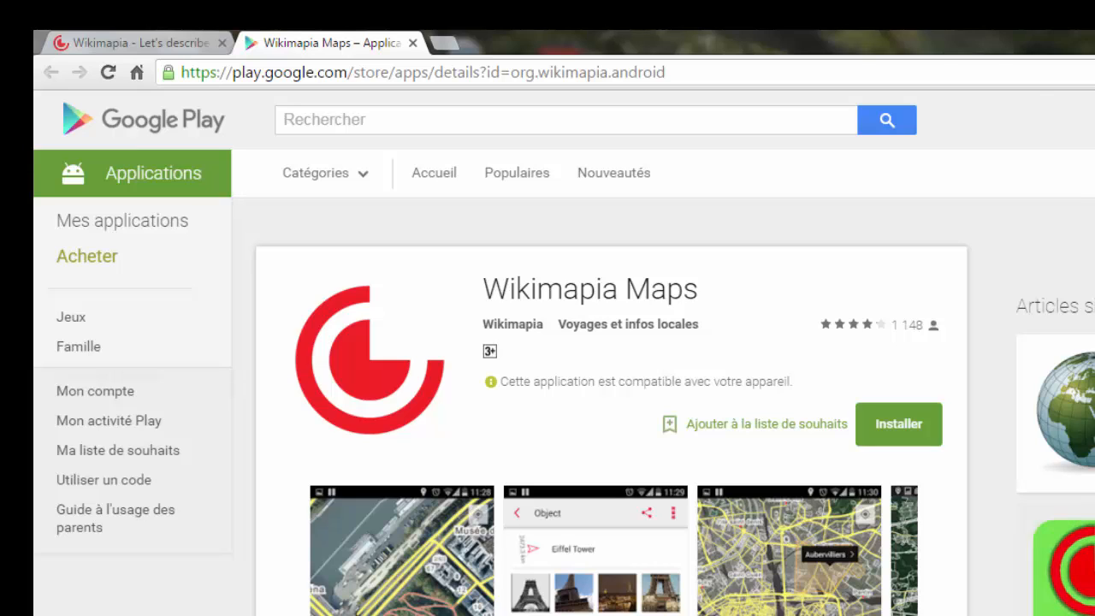
click(811, 121)
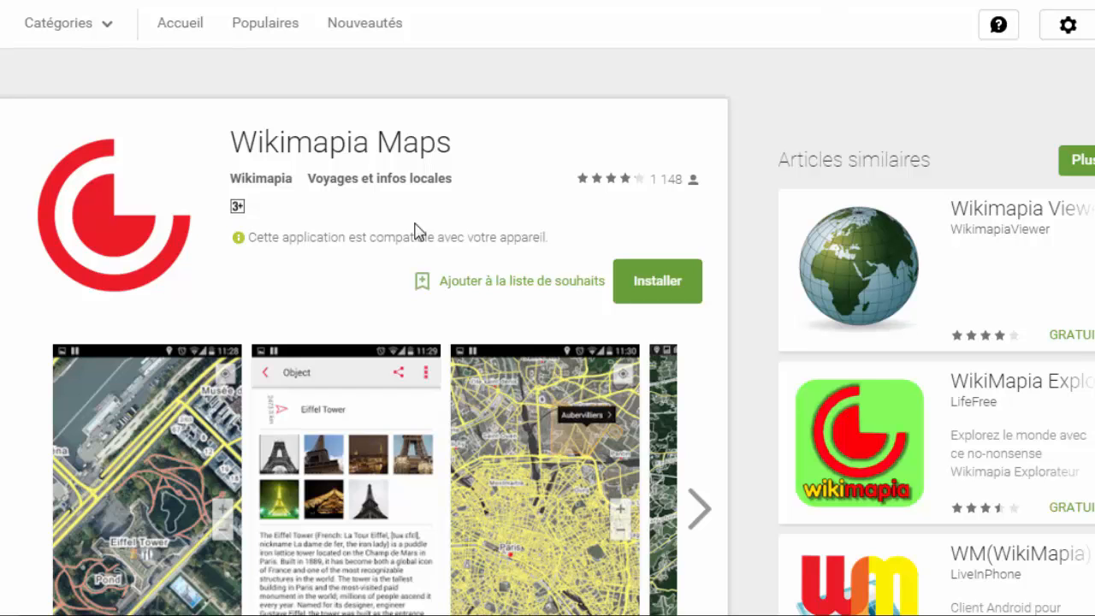
click(727, 614)
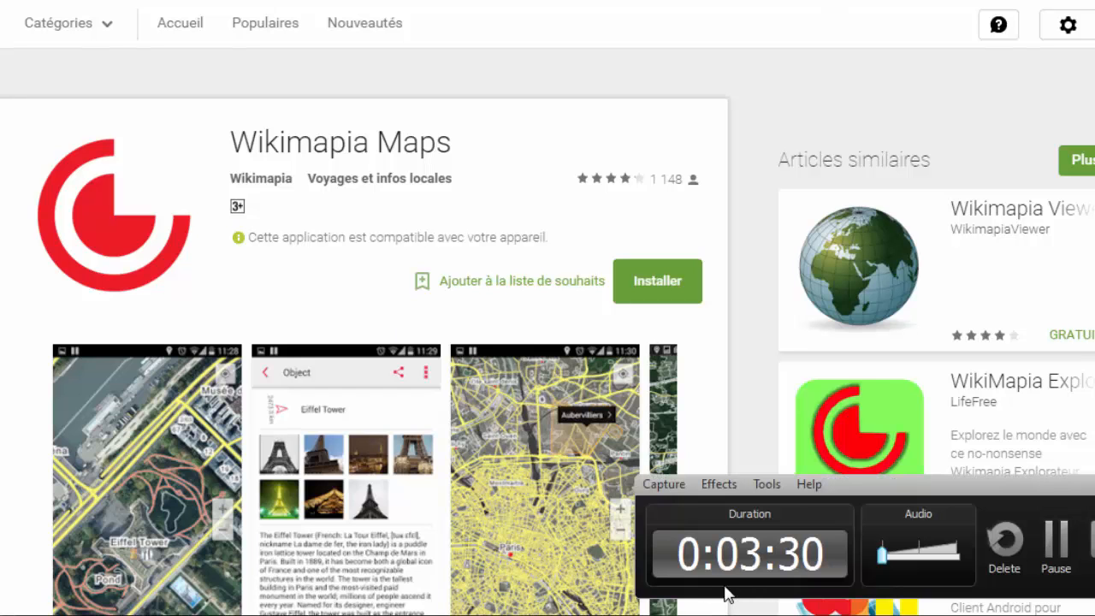
click(1060, 548)
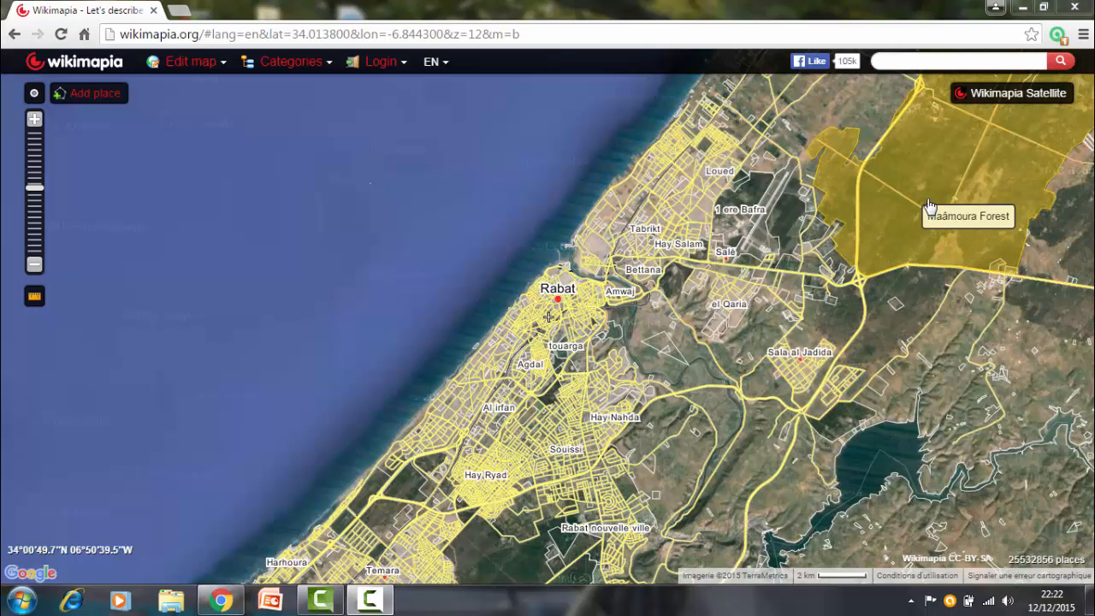
Browse the full list of interface languages, close it and switch the site to French
click(994, 94)
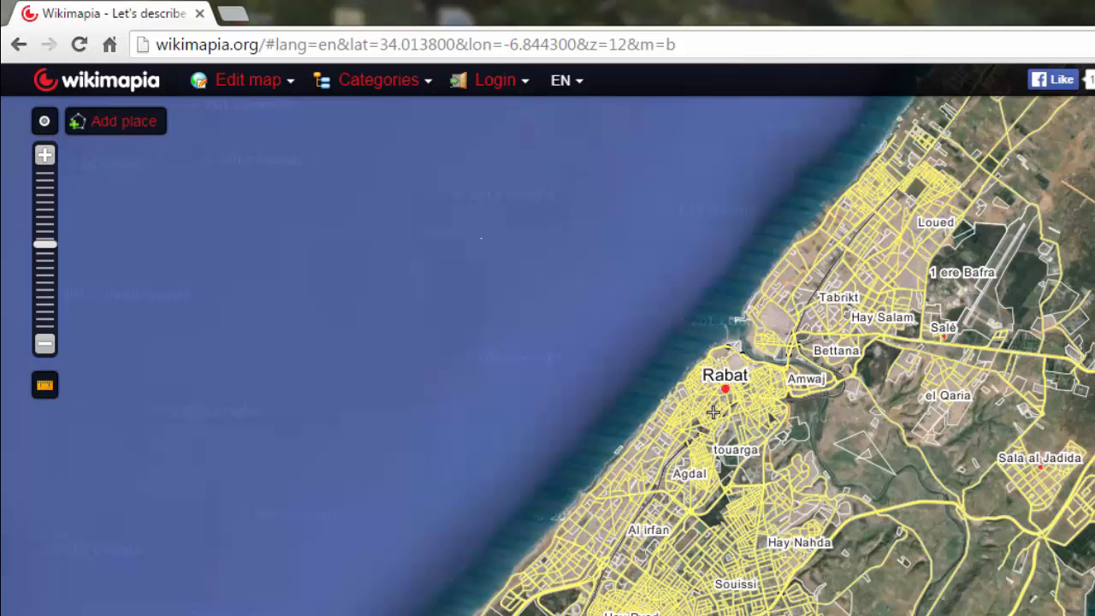
click(570, 82)
mouse_move(565, 85)
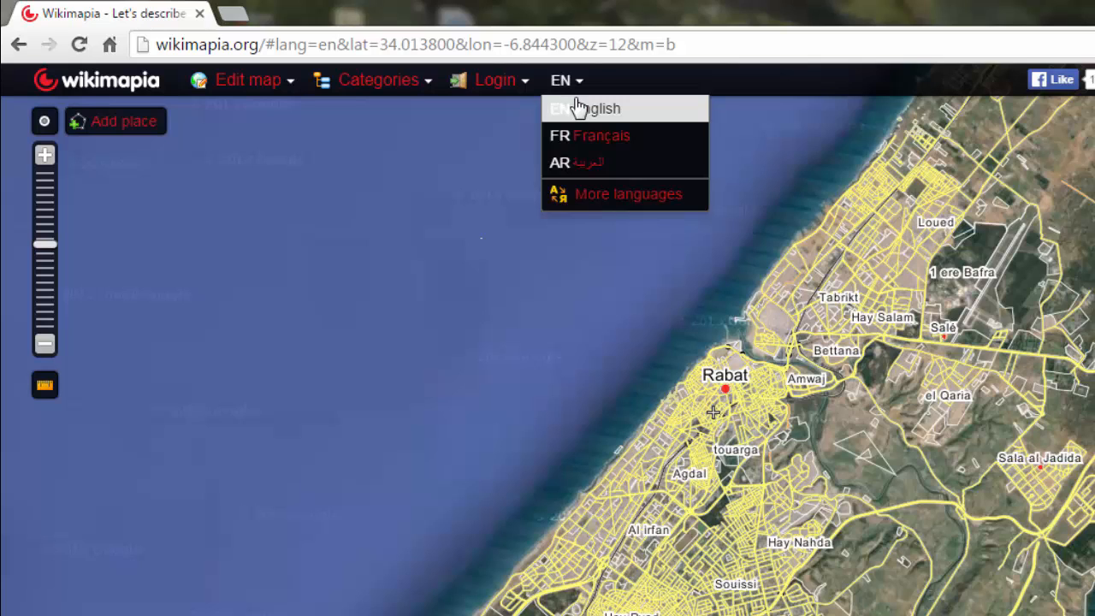
click(631, 206)
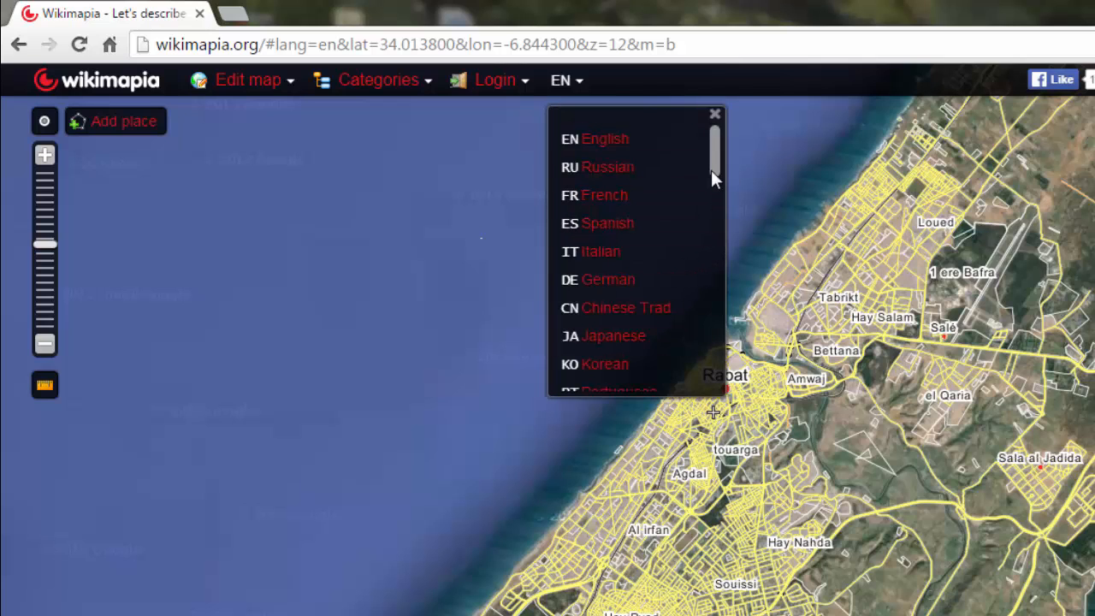
drag(711, 171, 734, 345)
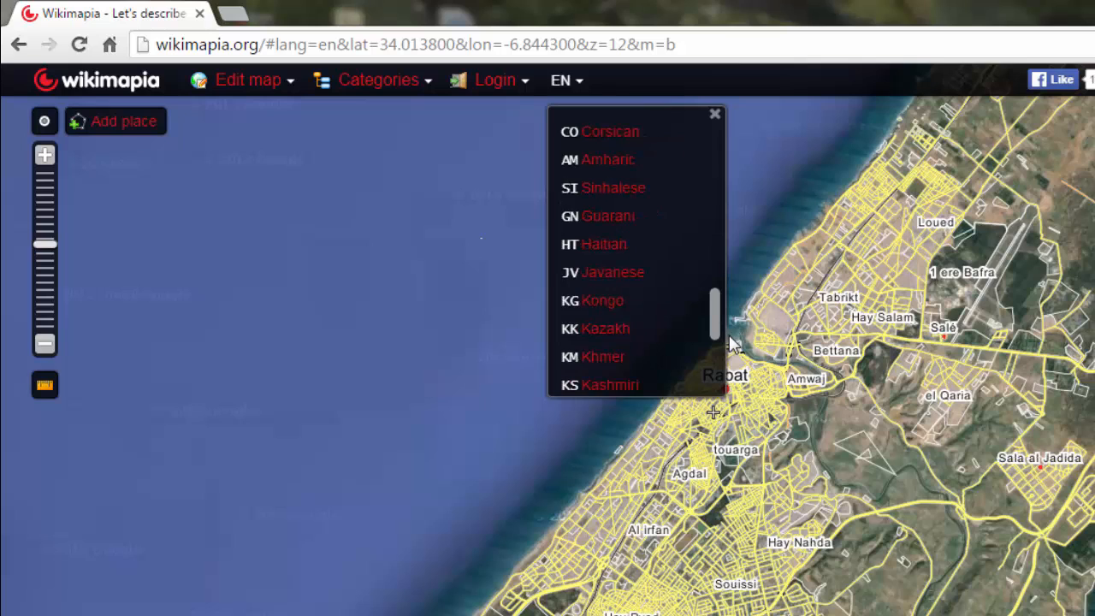
click(715, 116)
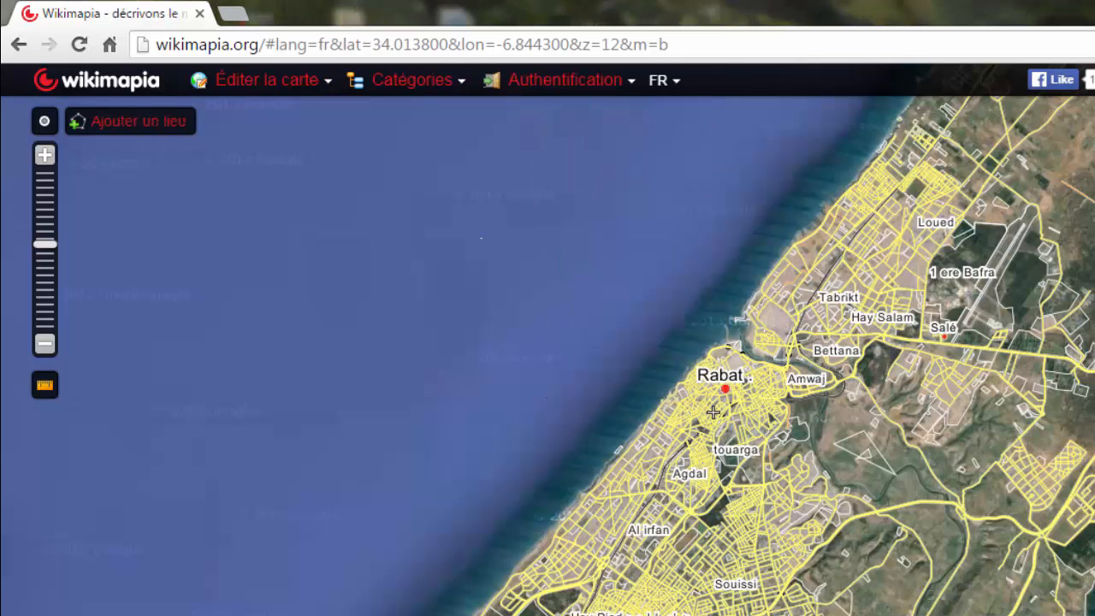
mouse_move(505, 83)
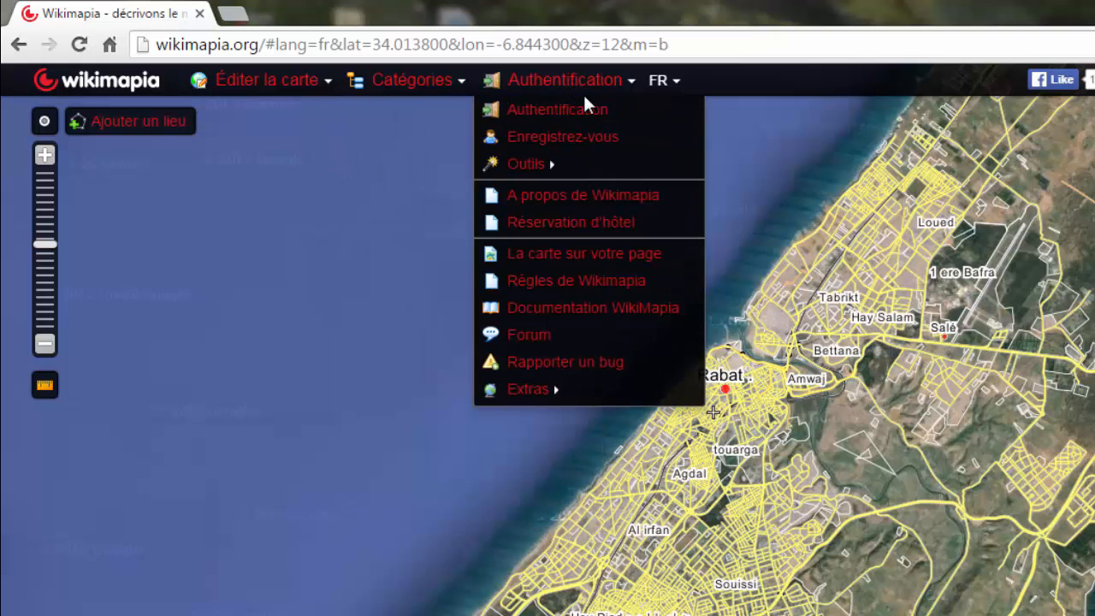
mouse_move(576, 176)
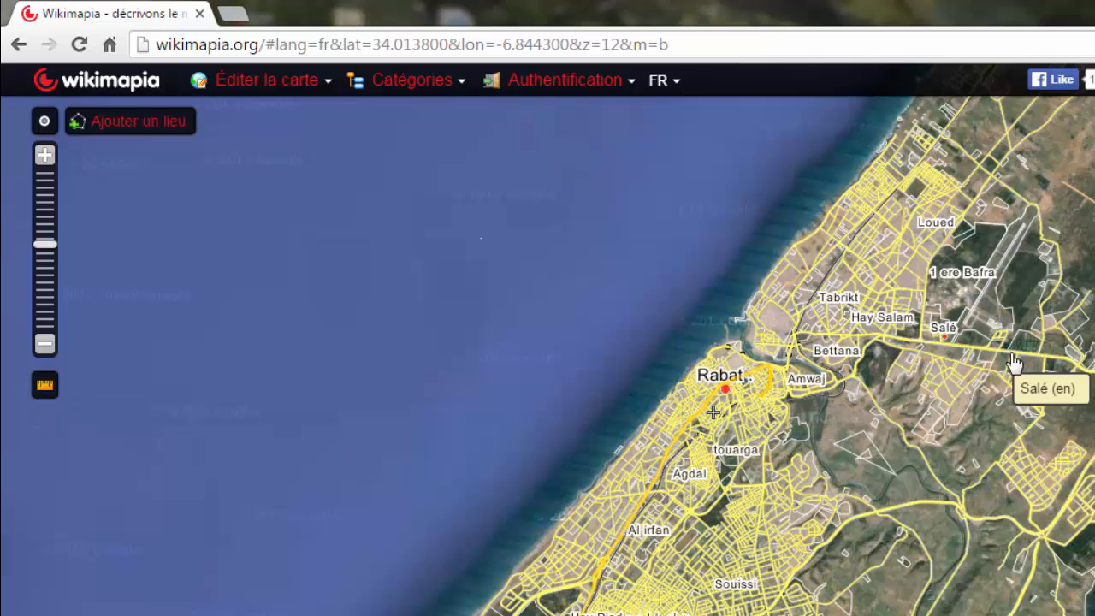
Measure the distance from central Rabat to Salé with the distance tool and remove the measured points
click(34, 395)
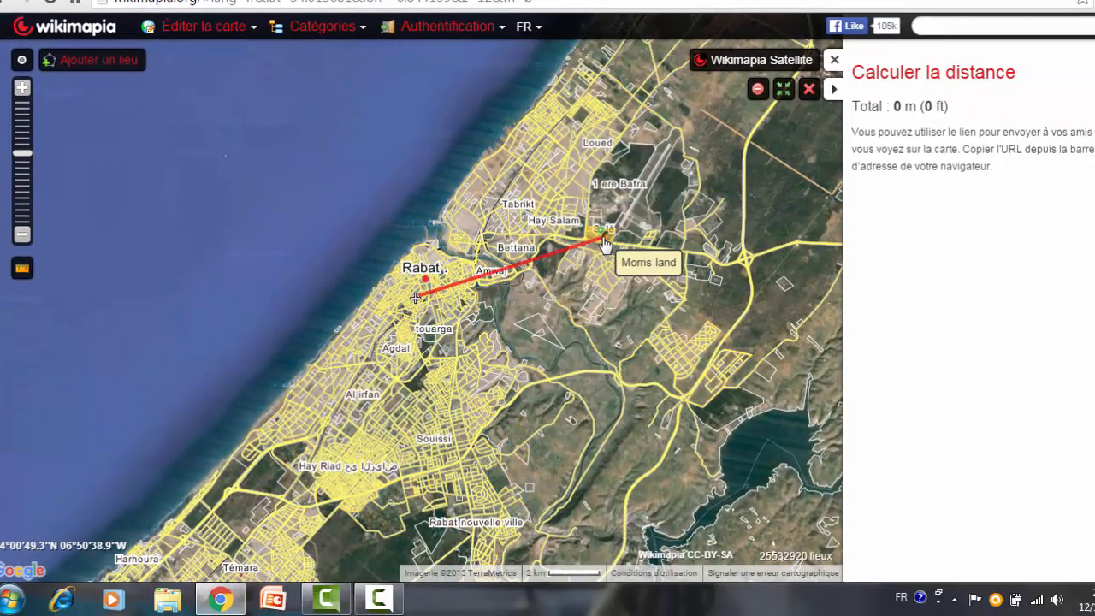
click(604, 240)
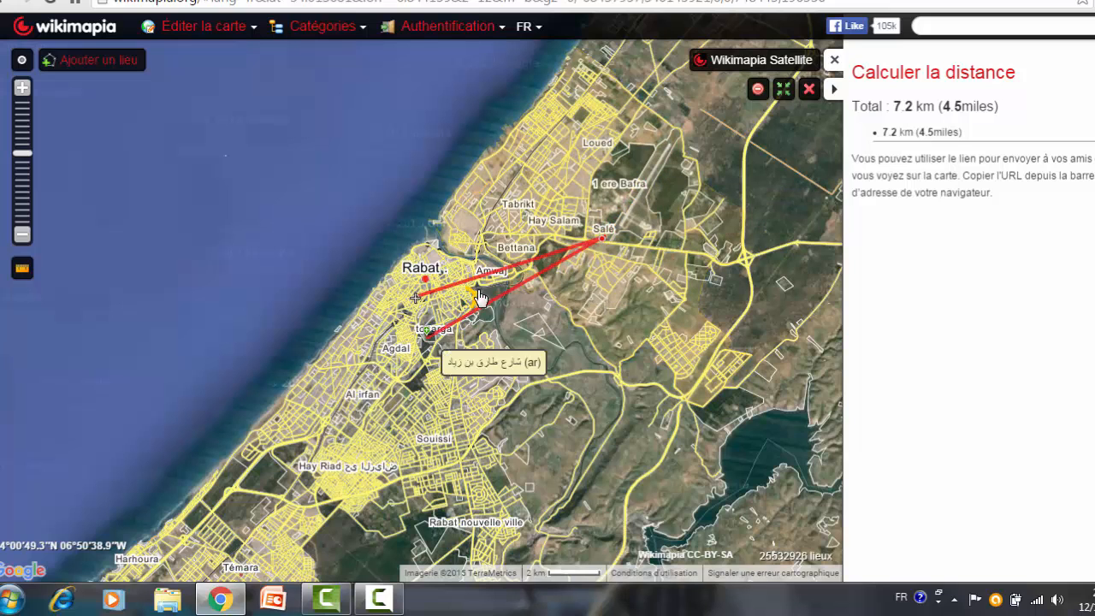
click(754, 95)
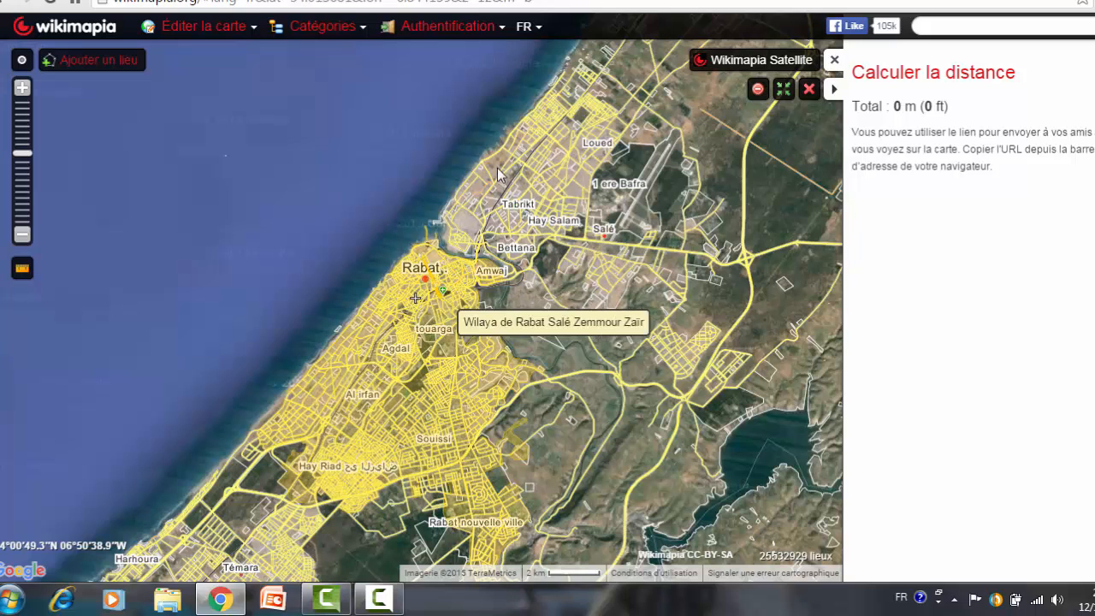
click(659, 399)
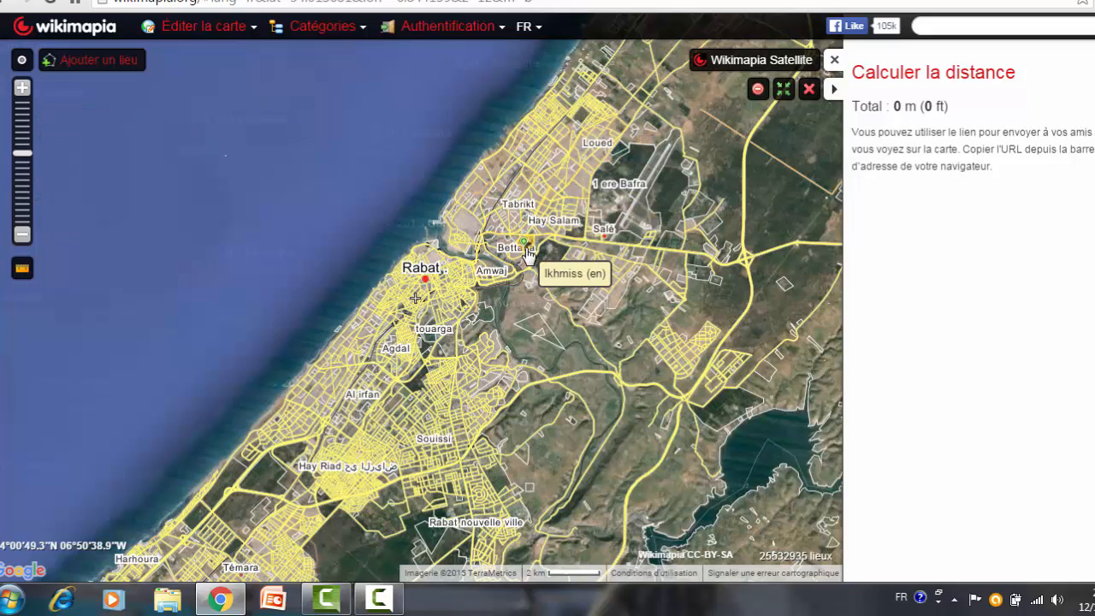
Measure the distance from Bettana to 1 ere Bafra, clear the measurement and leave the distance tool
click(525, 248)
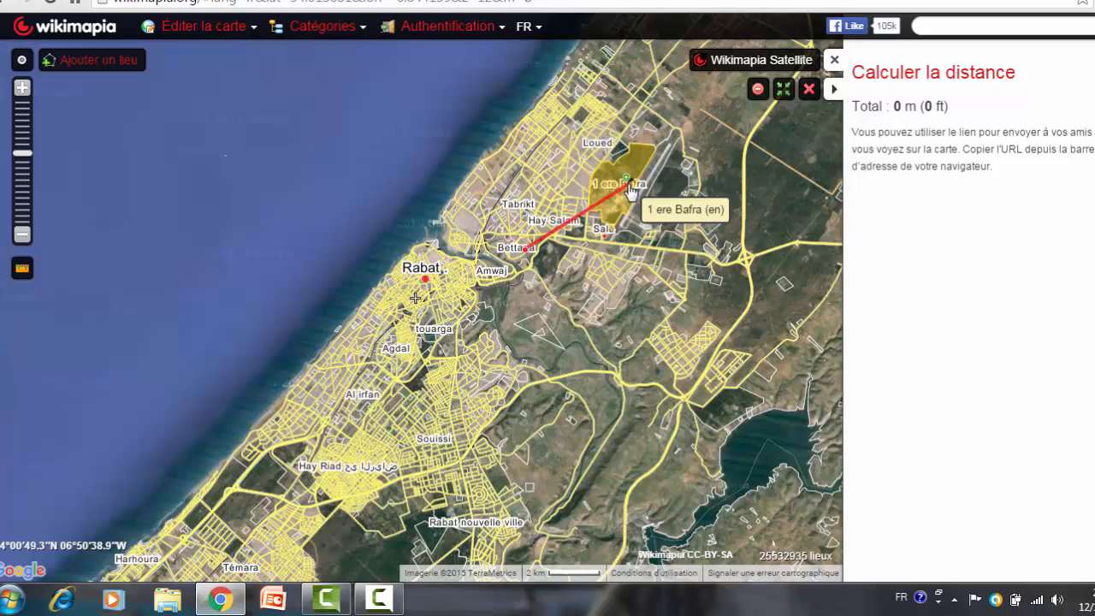
click(630, 192)
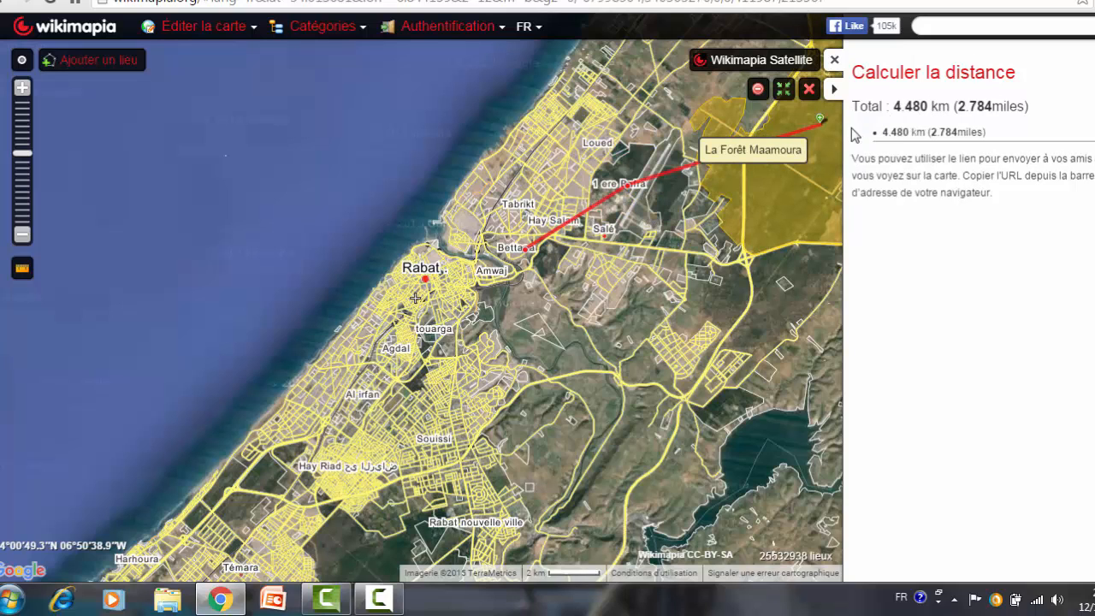
click(758, 90)
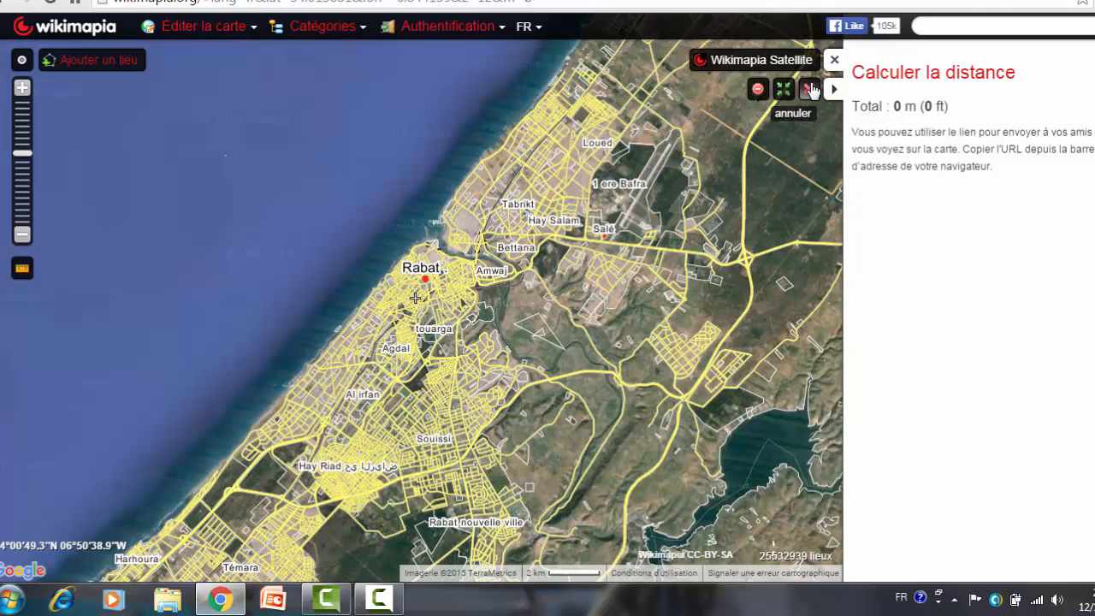
click(809, 89)
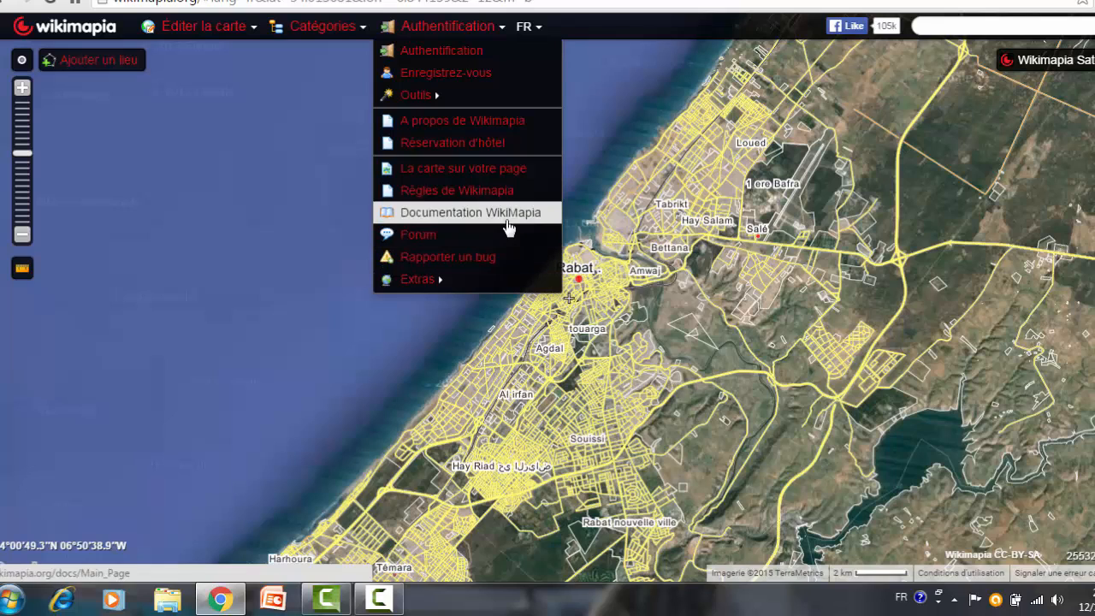
Show the places of the category "magasin" on the map
mouse_move(476, 279)
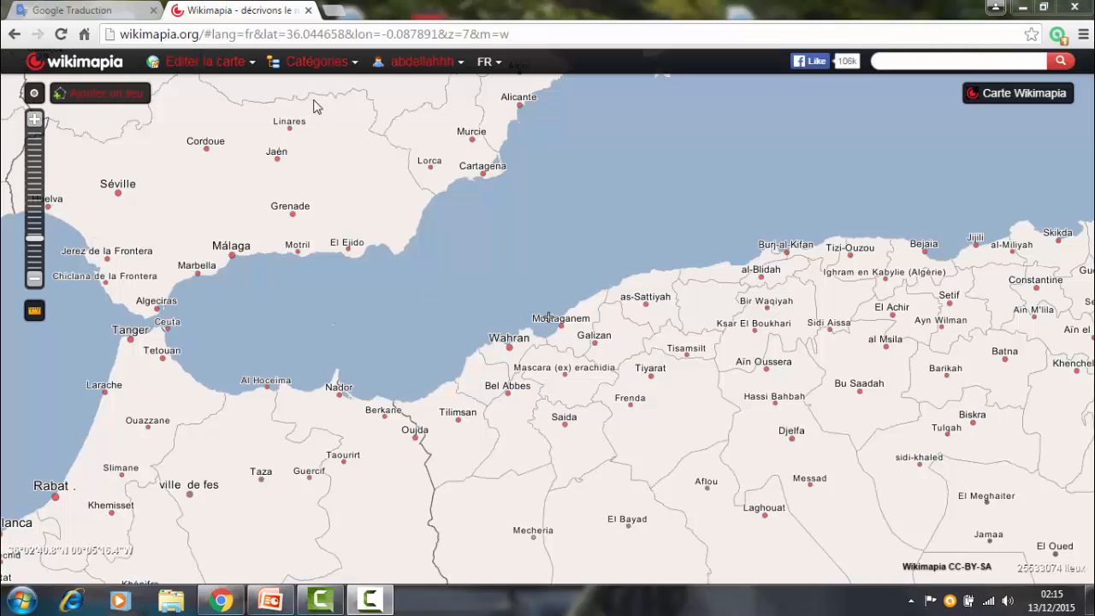
click(319, 63)
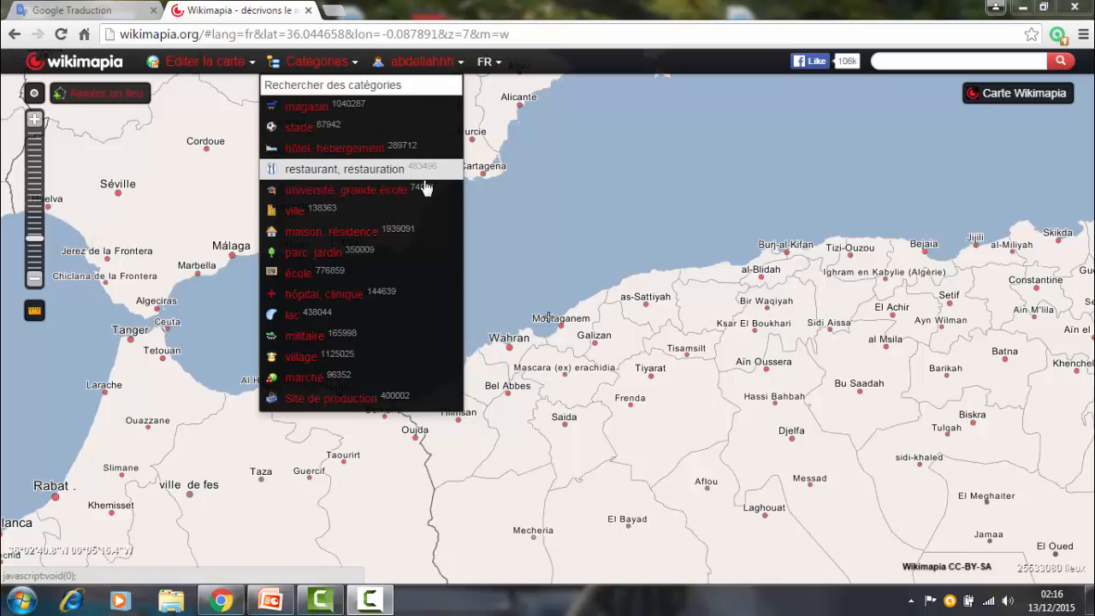
click(408, 108)
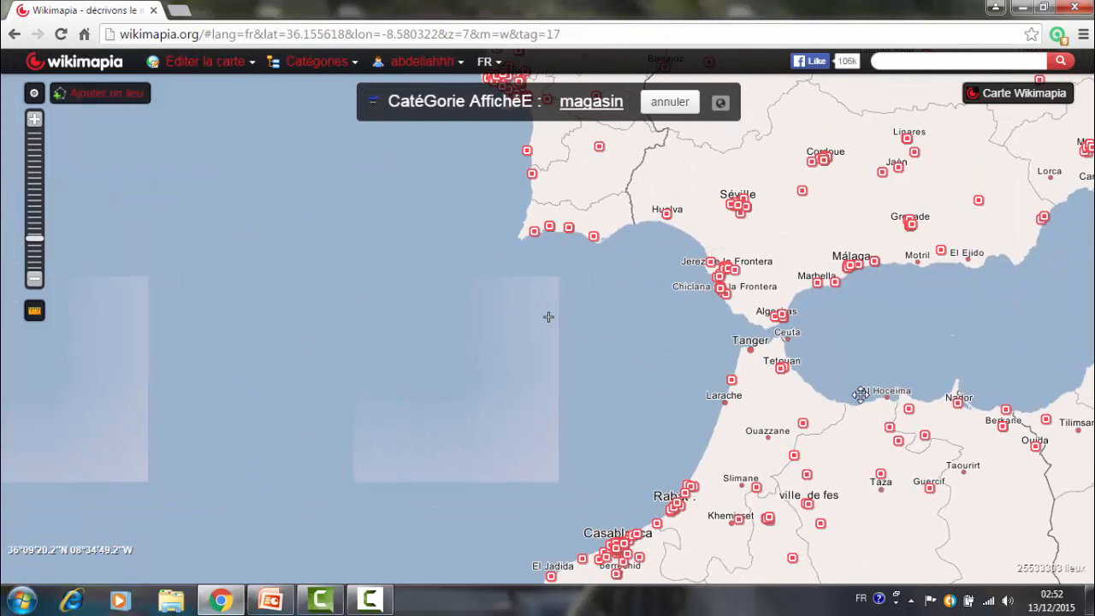
View the place details of the shops SOVIPRAL near Olhão and Frutos del Condado west of Seville, closing each description
right_click(863, 401)
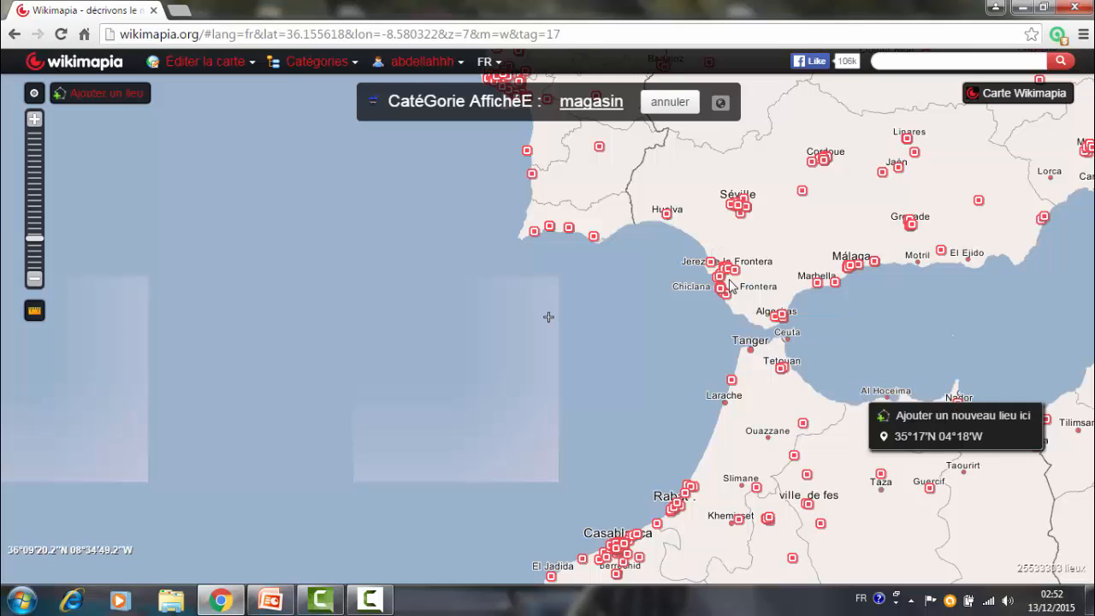
click(594, 237)
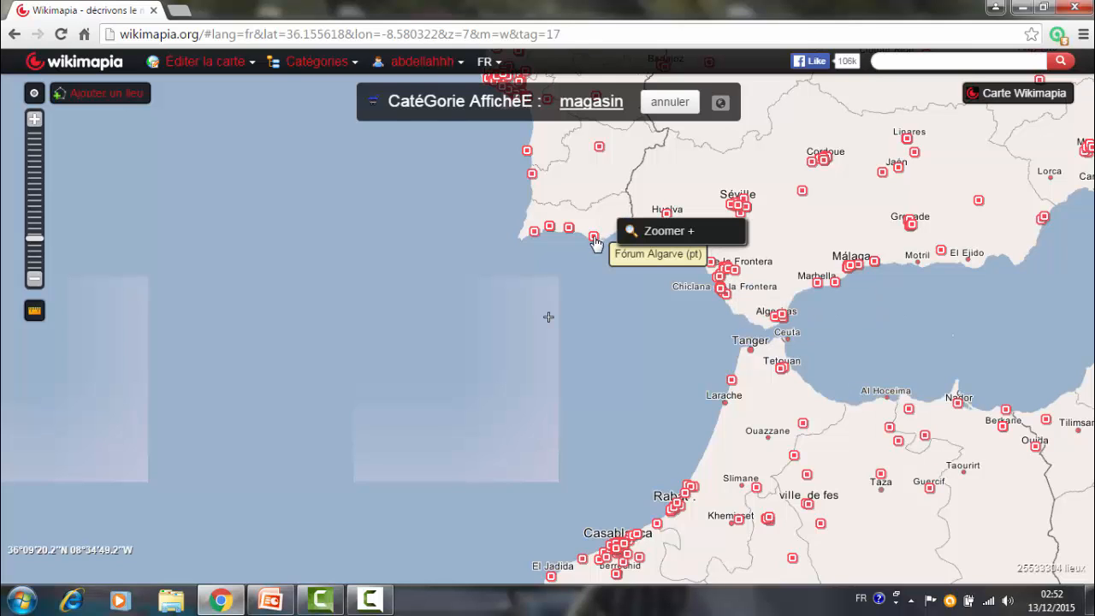
scroll(596, 244, up, 1)
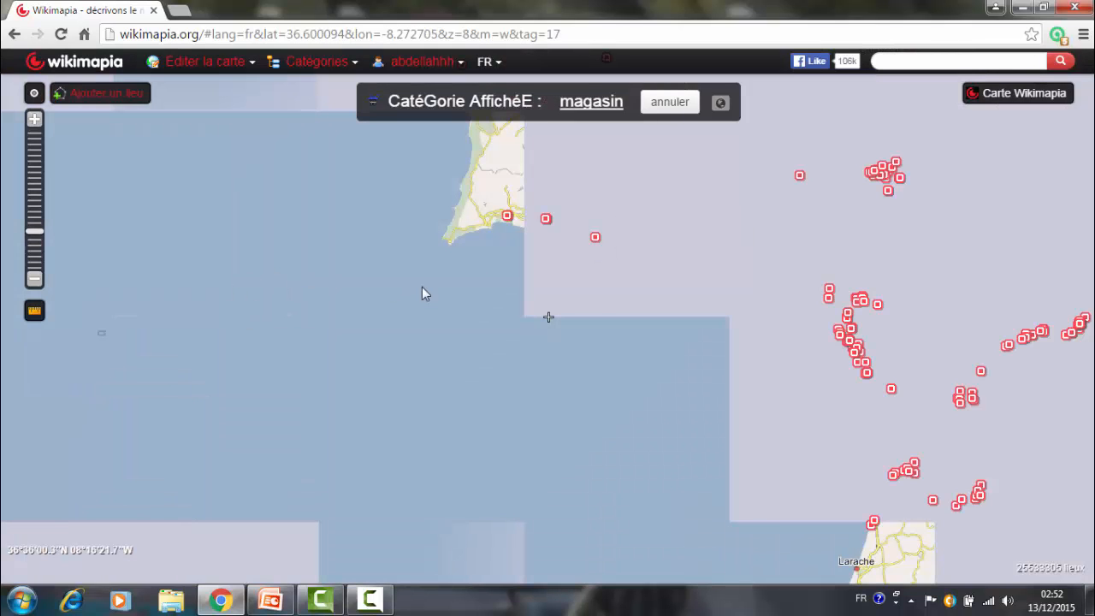
click(608, 242)
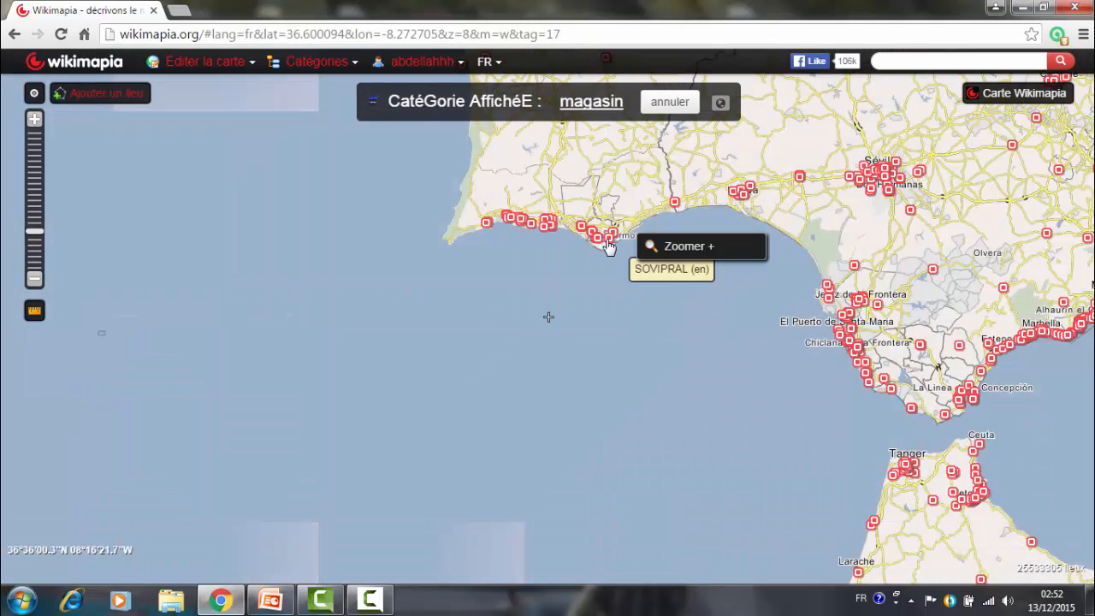
click(611, 243)
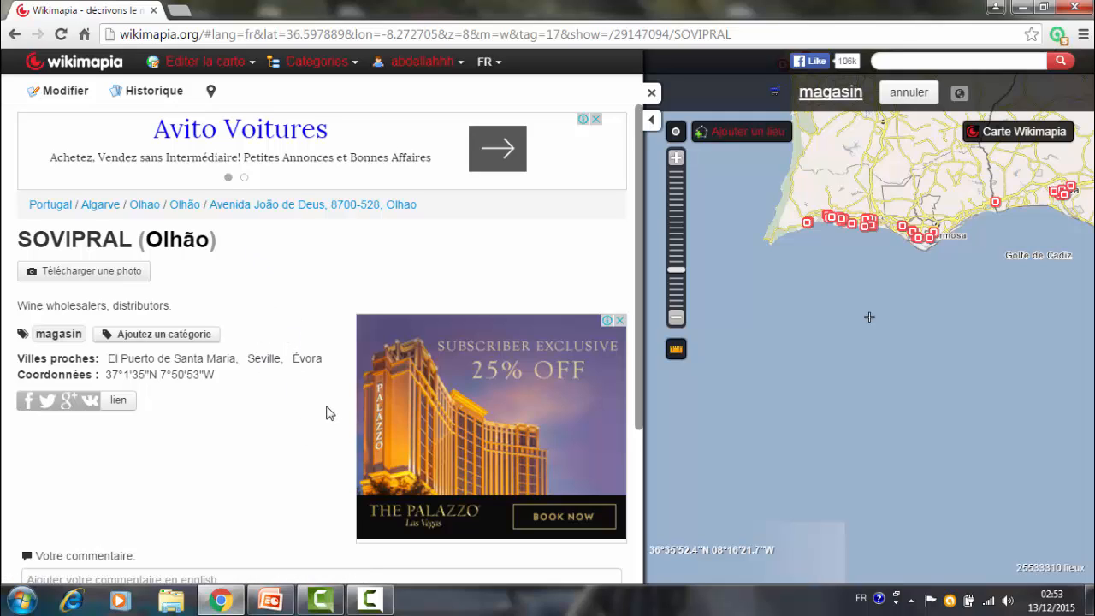
click(650, 94)
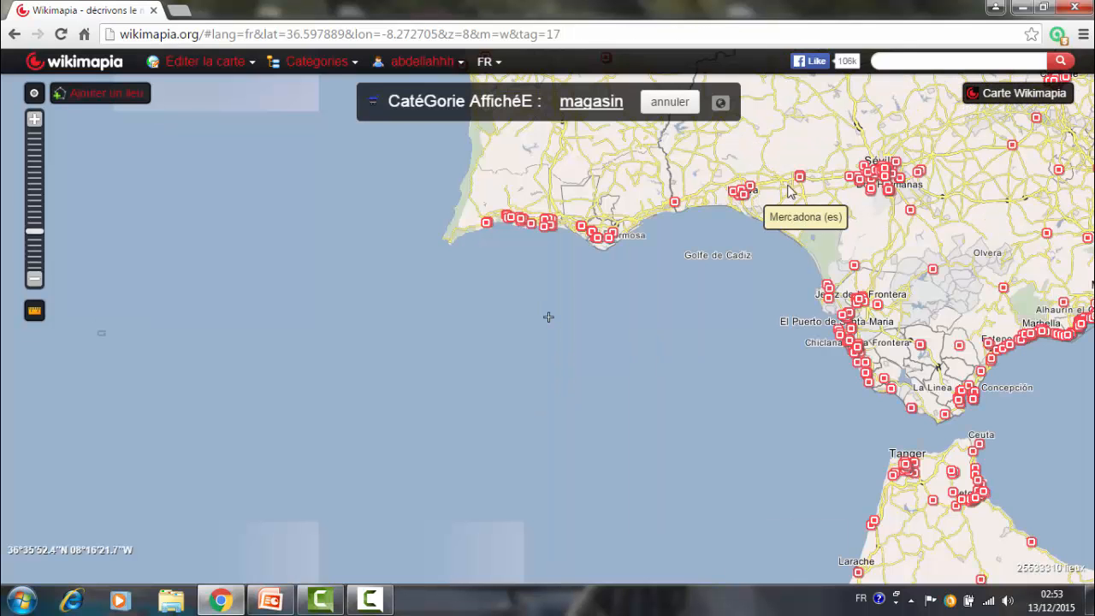
click(800, 182)
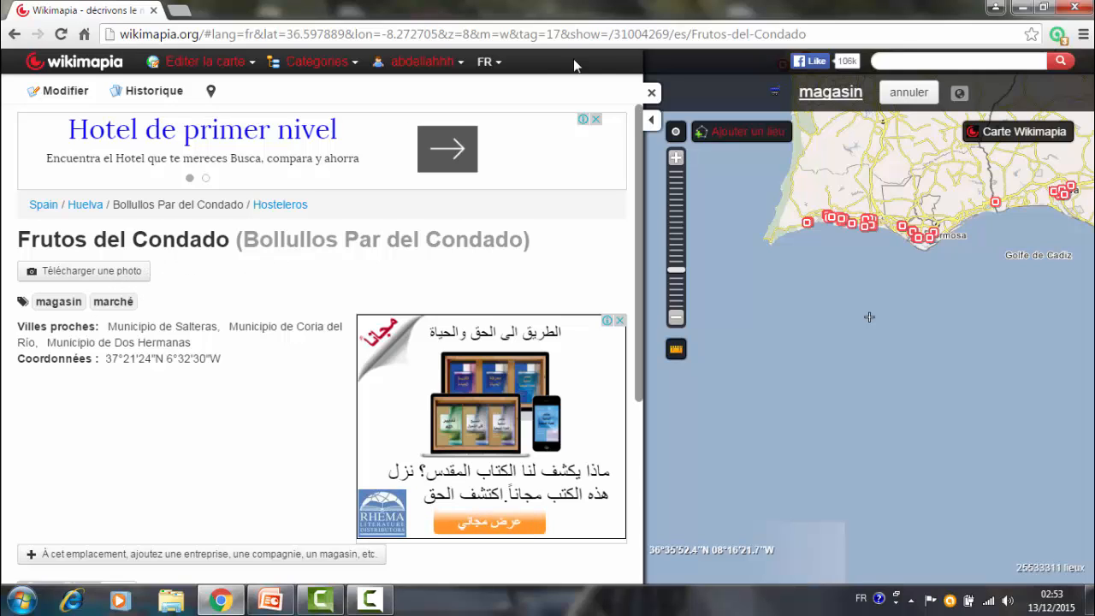
click(653, 92)
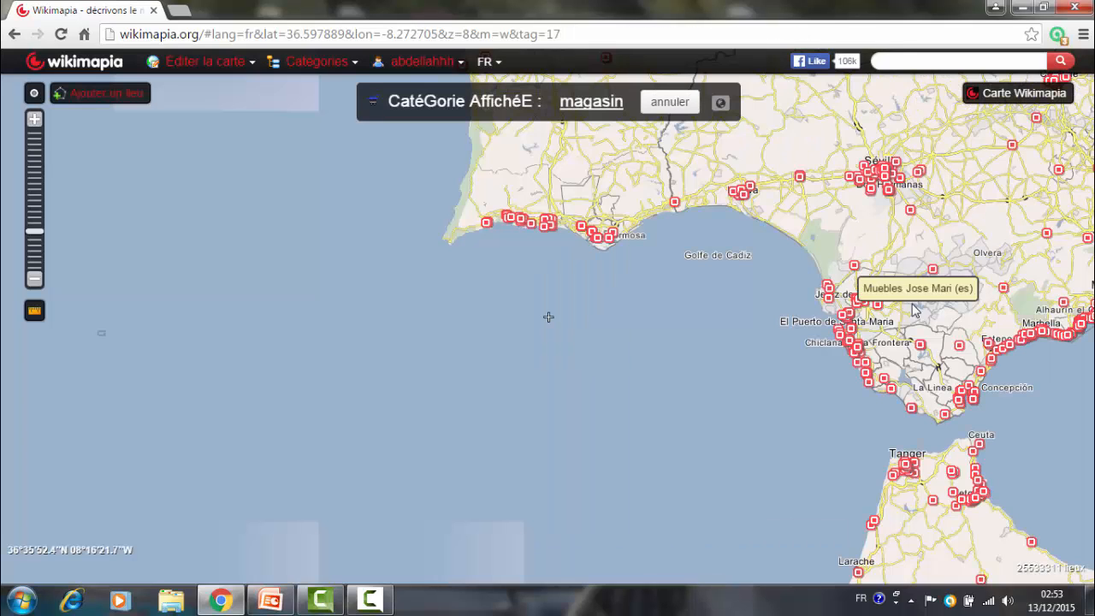
Change the displayed category to "école" with the map moved north over Extremadura
drag(931, 291, 563, 451)
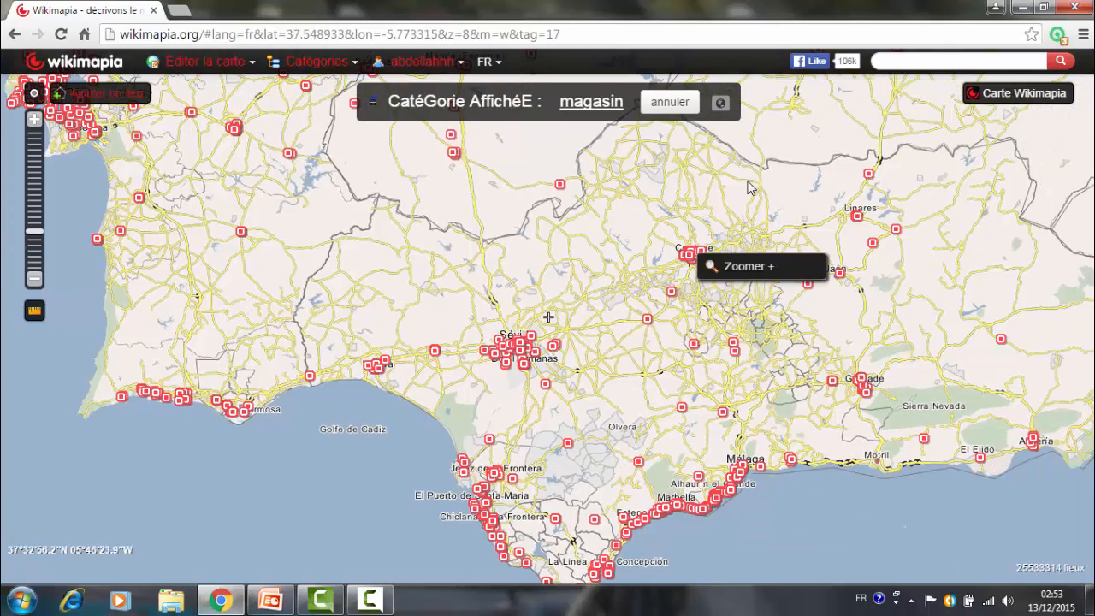
drag(741, 231, 780, 485)
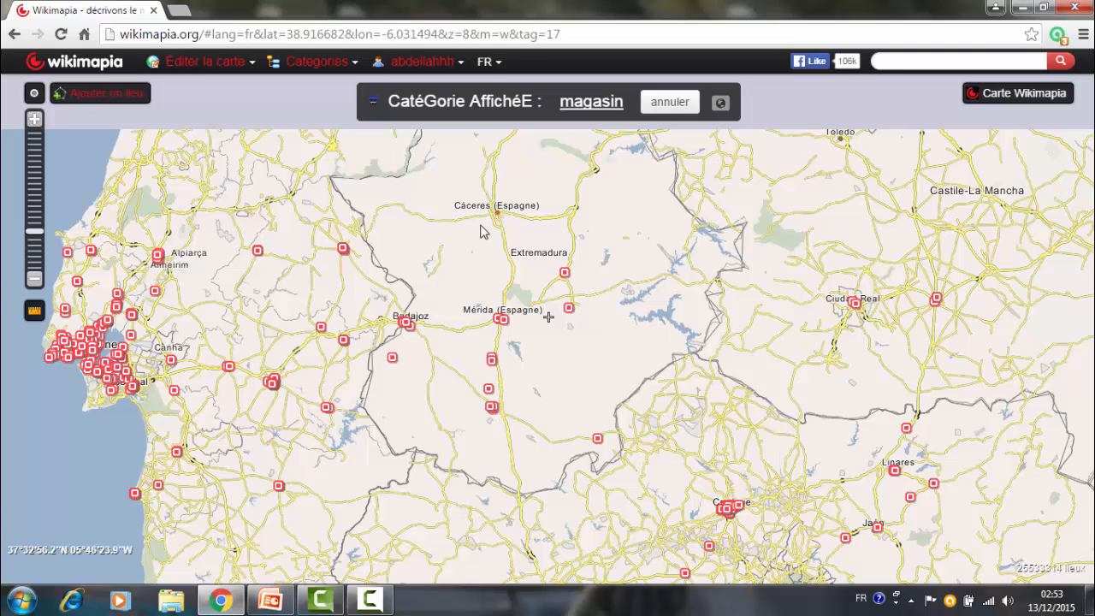
click(305, 66)
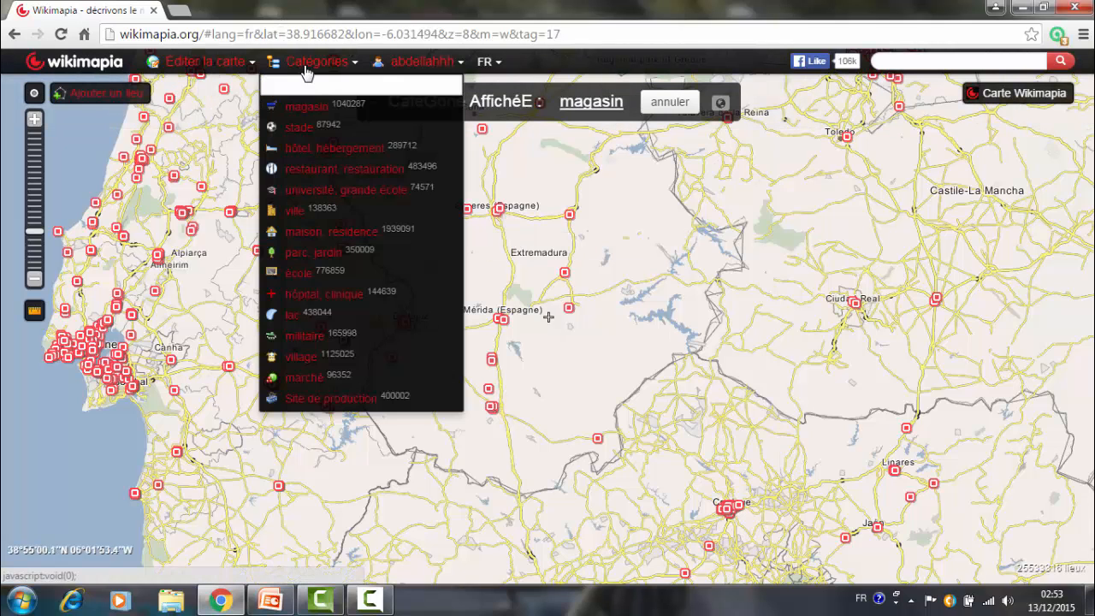
click(366, 274)
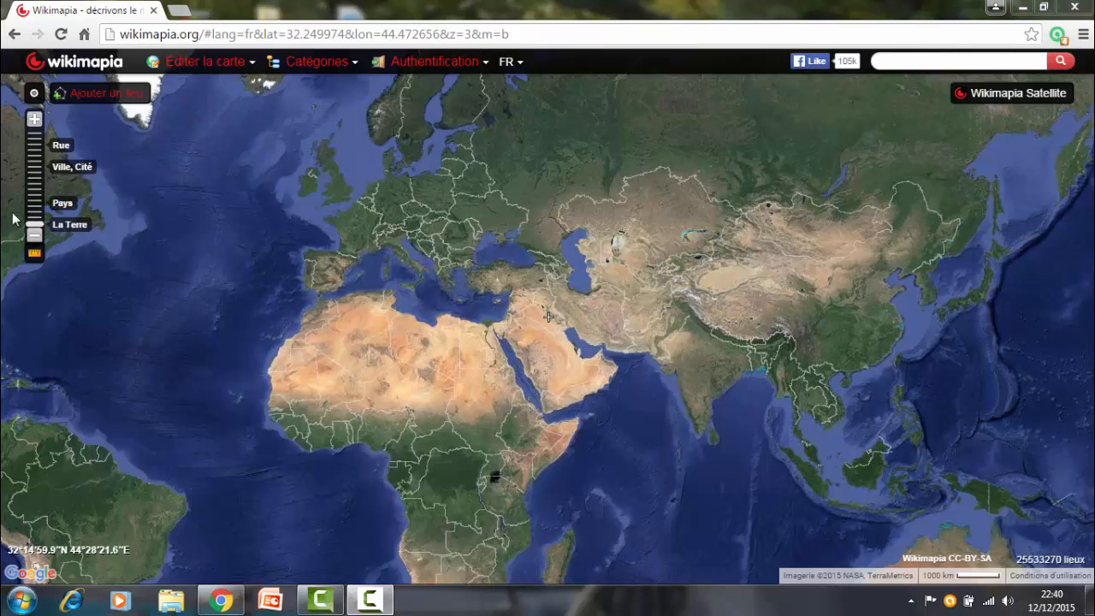
Zoom in one level at a time from the whole-earth view to the area around Al Kifl
click(34, 119)
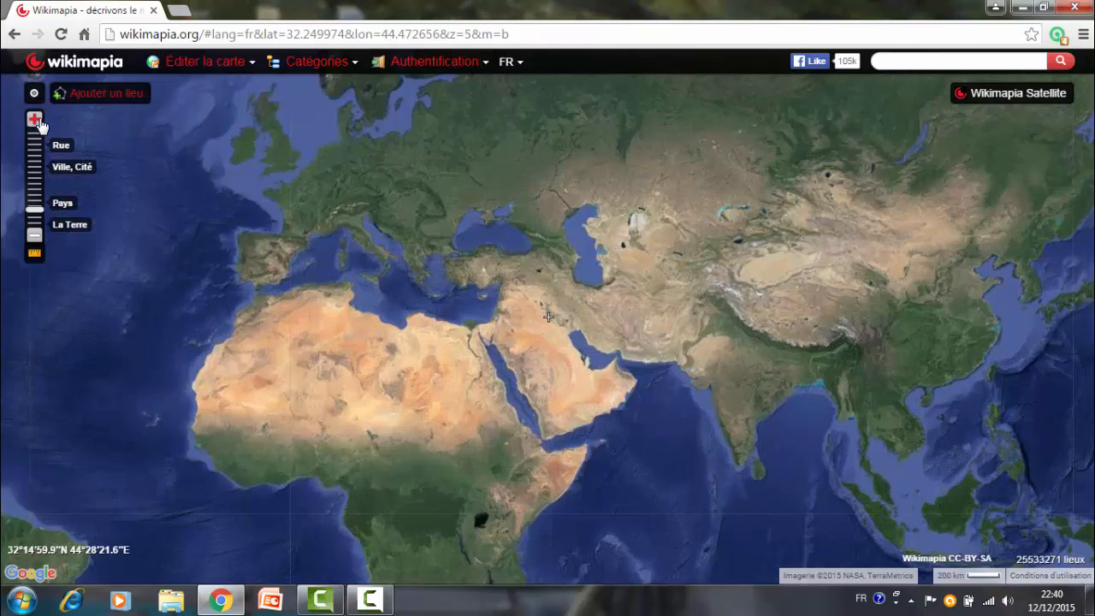
click(34, 119)
click(34, 119)
click(35, 119)
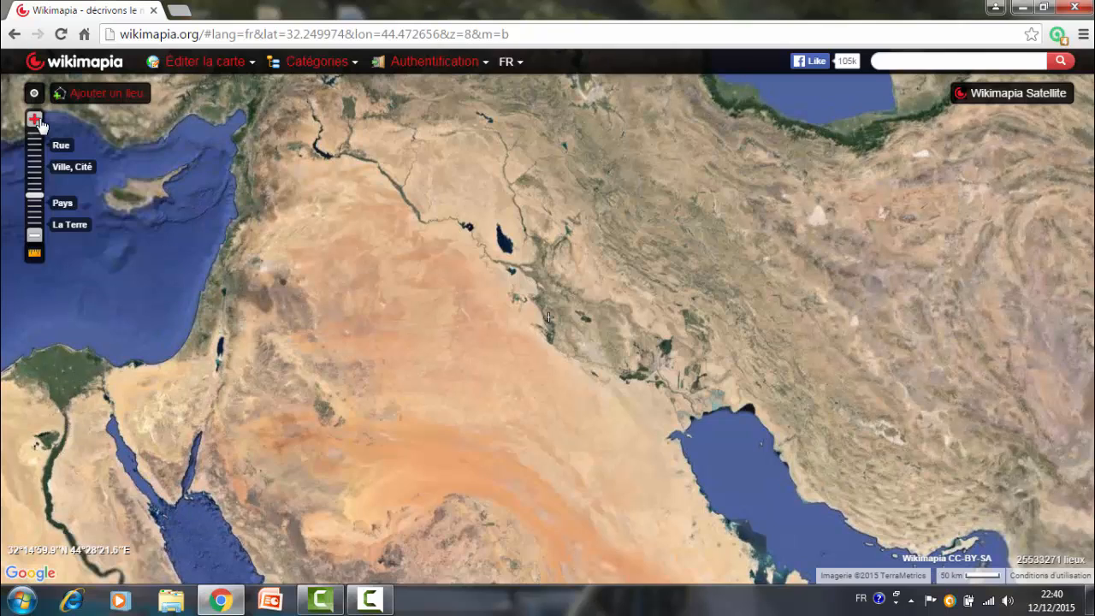
click(35, 119)
click(35, 119)
click(35, 119)
click(35, 119)
click(35, 120)
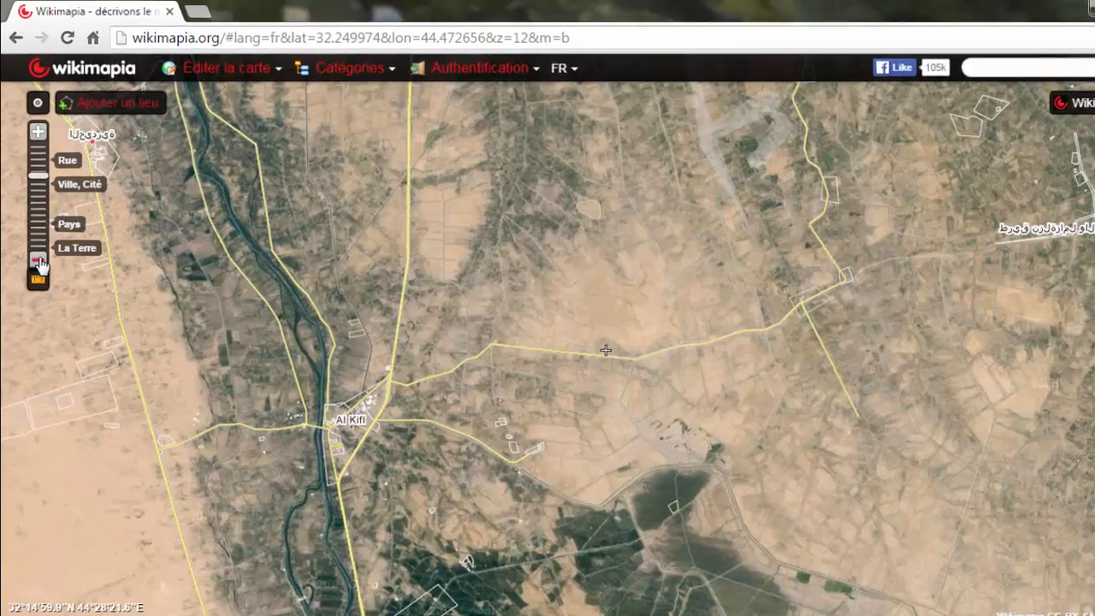
Zoom the map back out one level at a time to the "La Terre" level
click(35, 237)
click(34, 236)
click(34, 236)
click(35, 236)
click(34, 236)
click(51, 342)
click(50, 343)
click(50, 342)
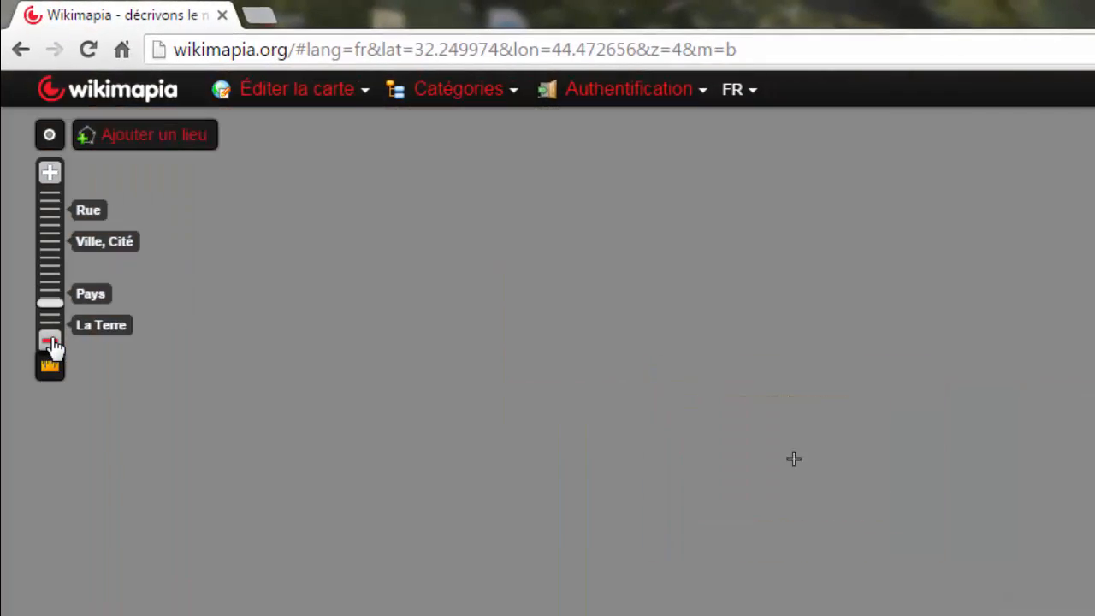
click(51, 342)
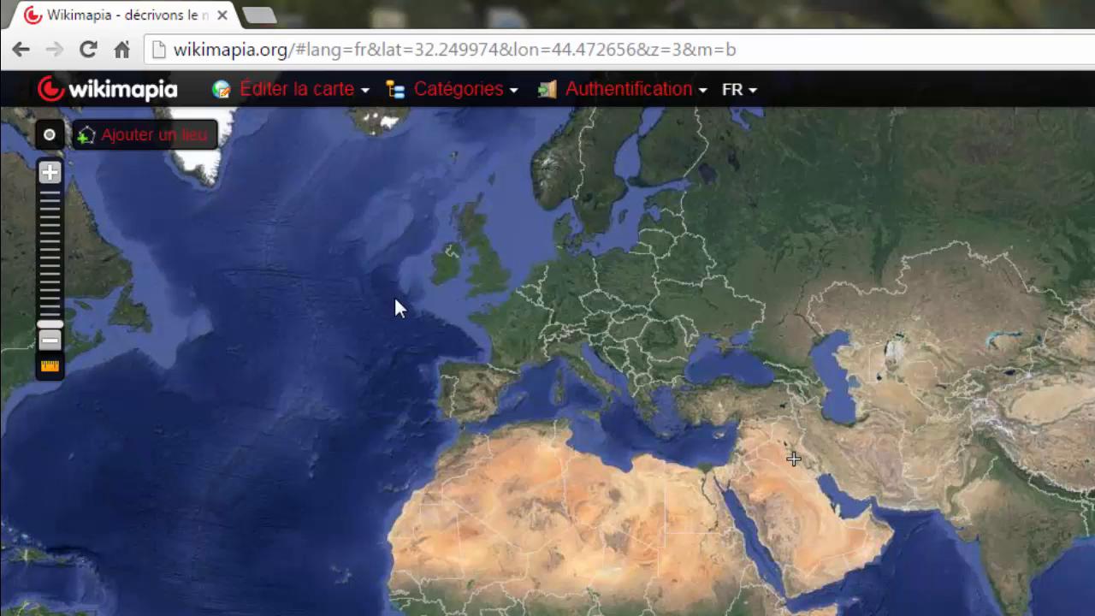
Set the zoom directly on the zoom scale to the "Ville, Cité" level, and one level farther out
click(54, 272)
click(53, 243)
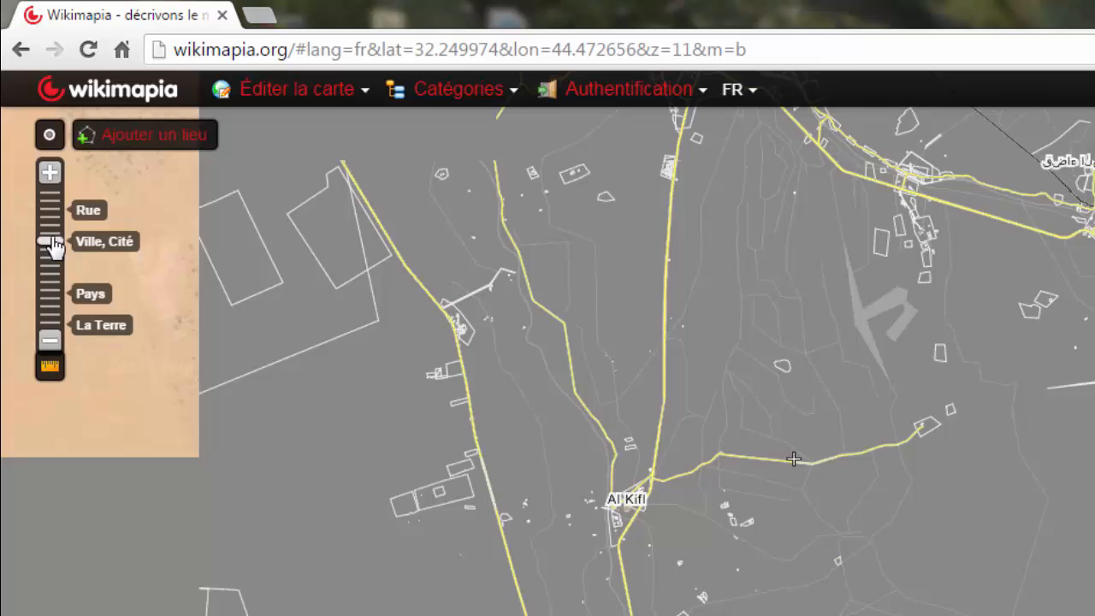
click(51, 250)
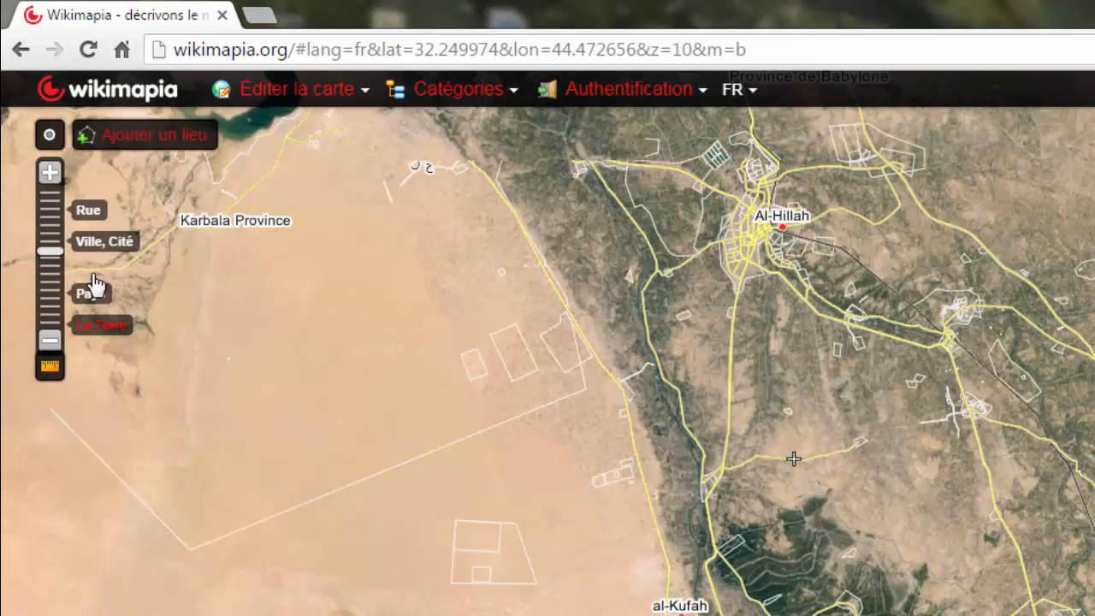
Show the map at the preset zoom levels "La Terre", "Pays", "Ville, Cité" and "Rue" in turn
click(98, 335)
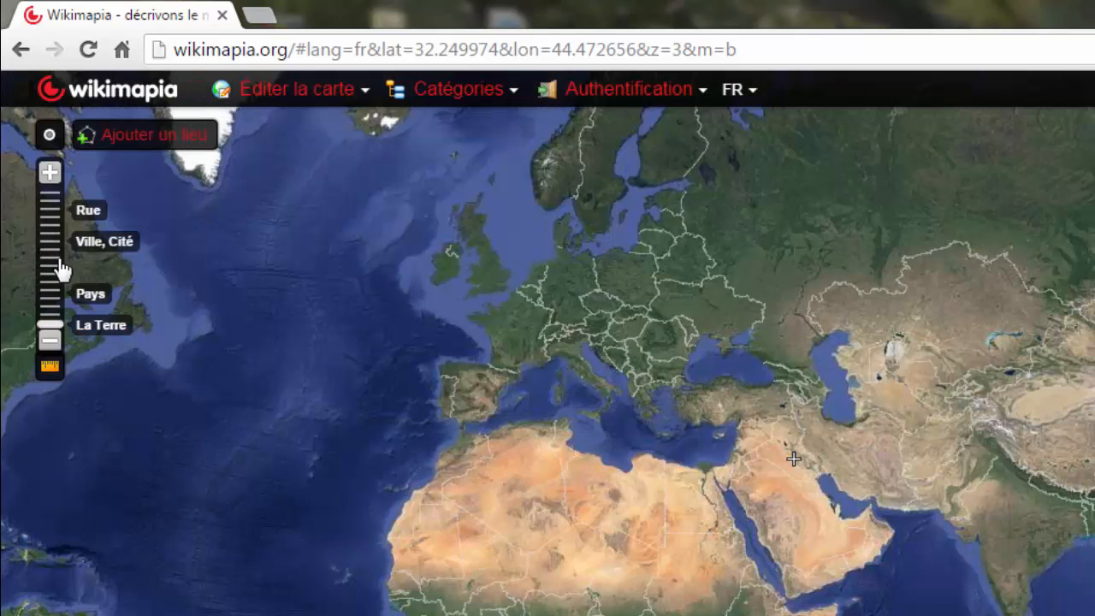
click(91, 299)
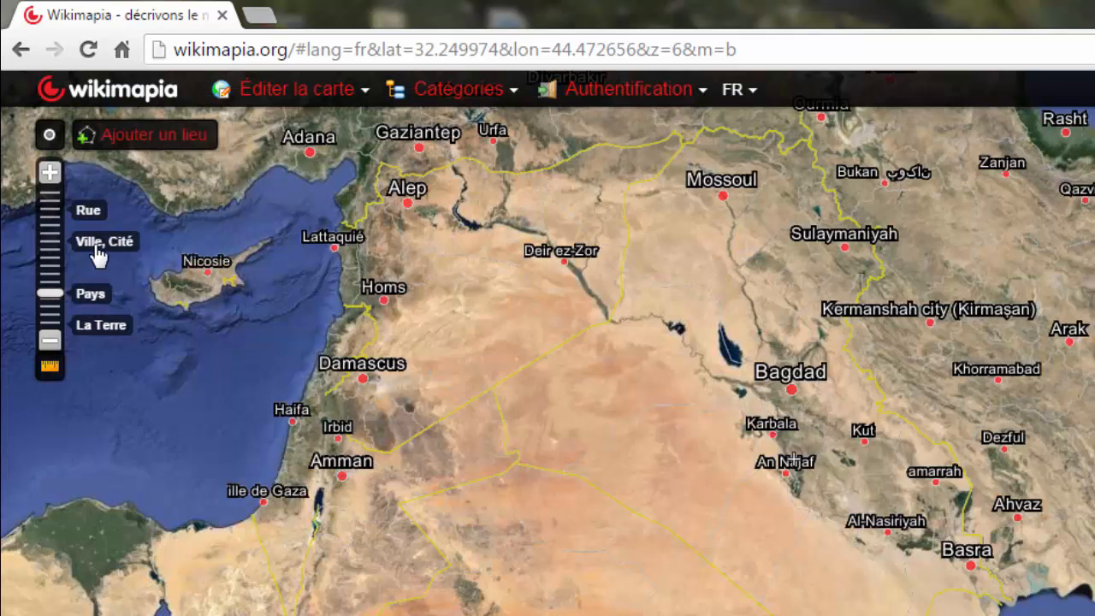
click(98, 248)
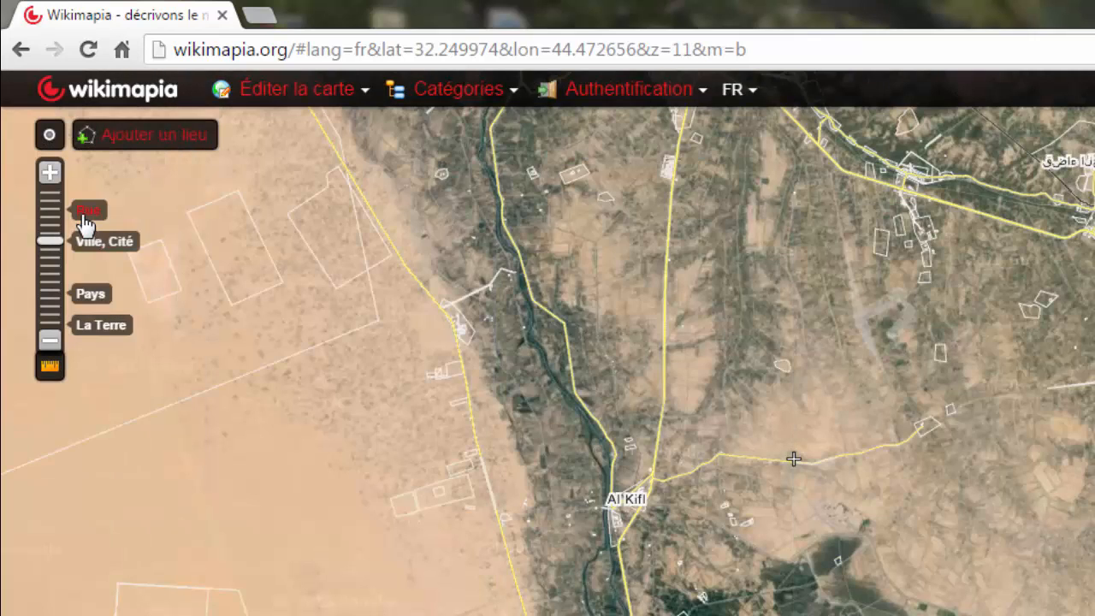
click(86, 214)
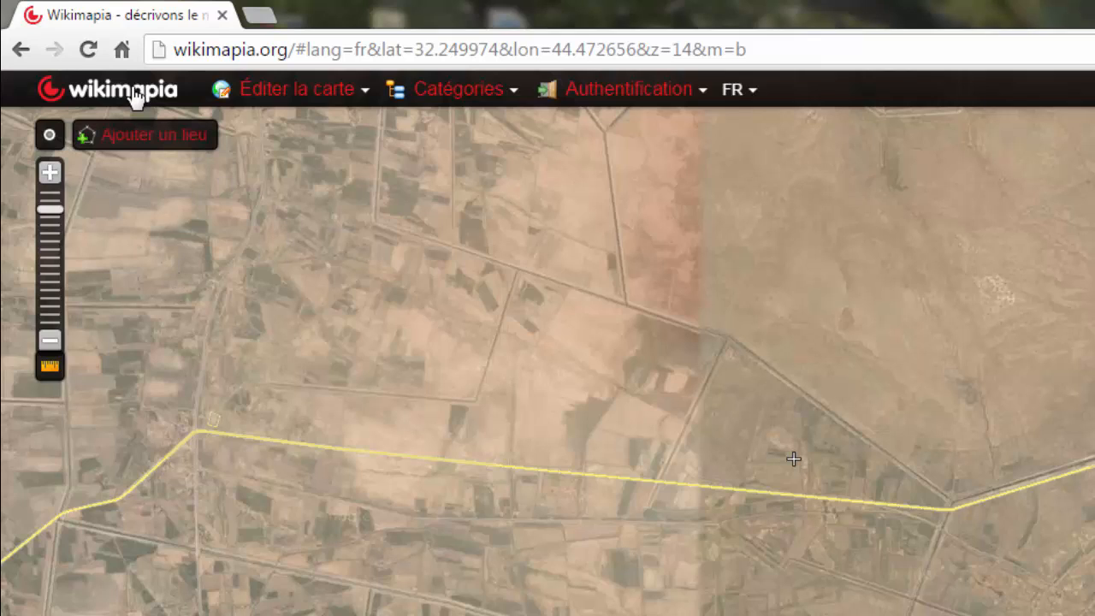
Show the map editing options, close them, and zoom in beyond street level on the fields
click(290, 89)
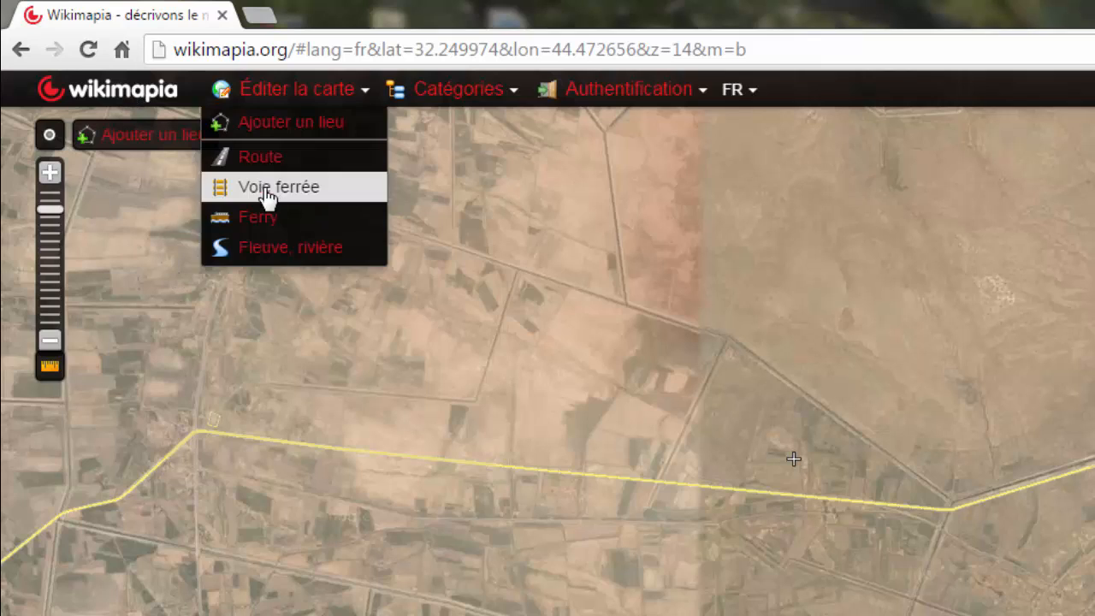
click(566, 374)
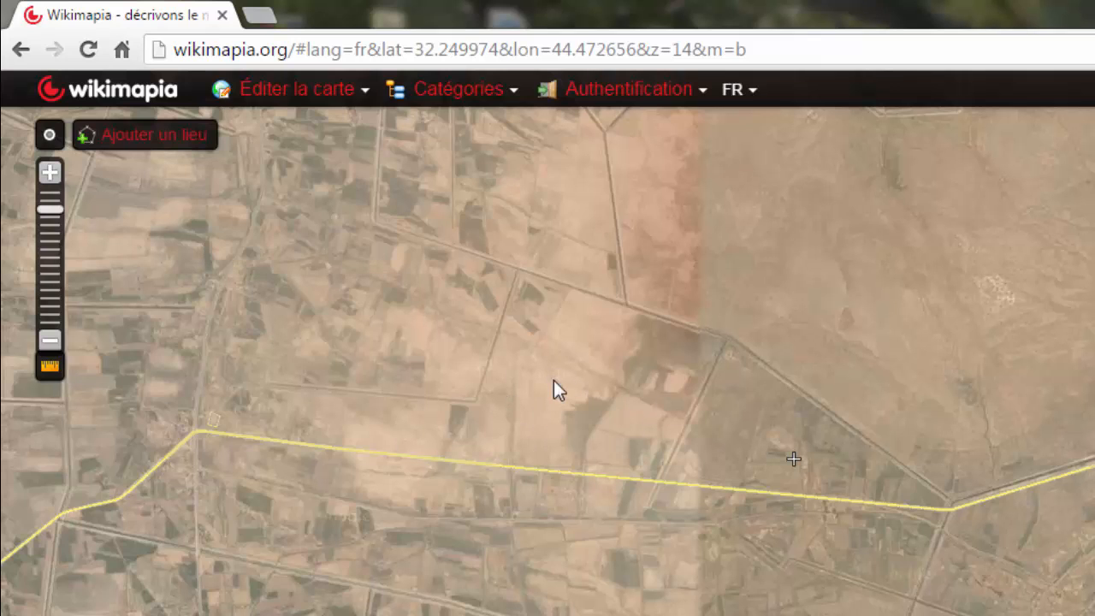
scroll(553, 380, up, 1)
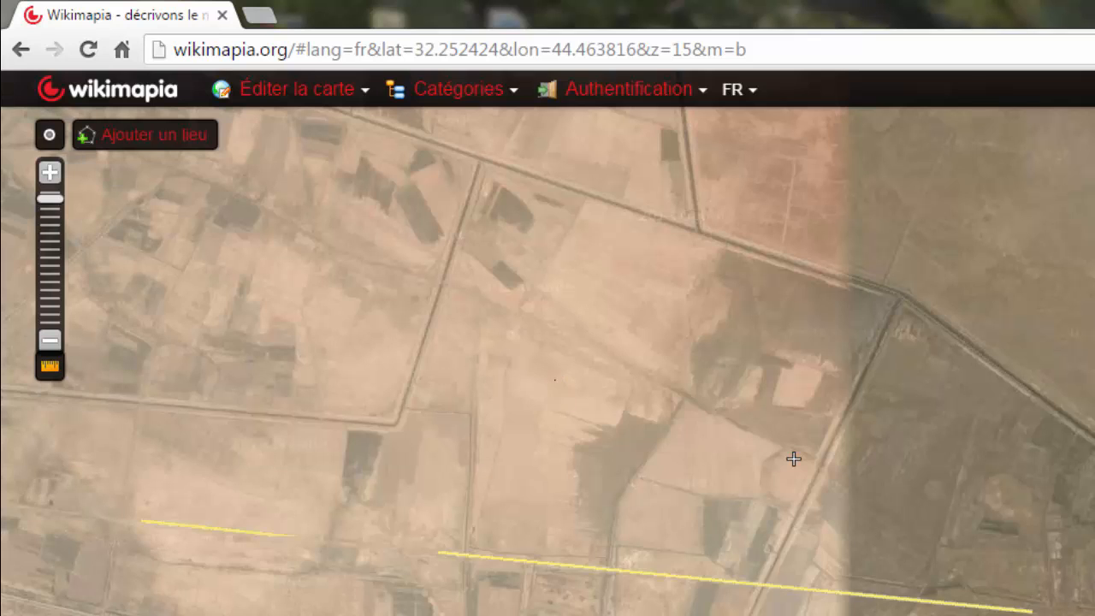
scroll(554, 380, up, 1)
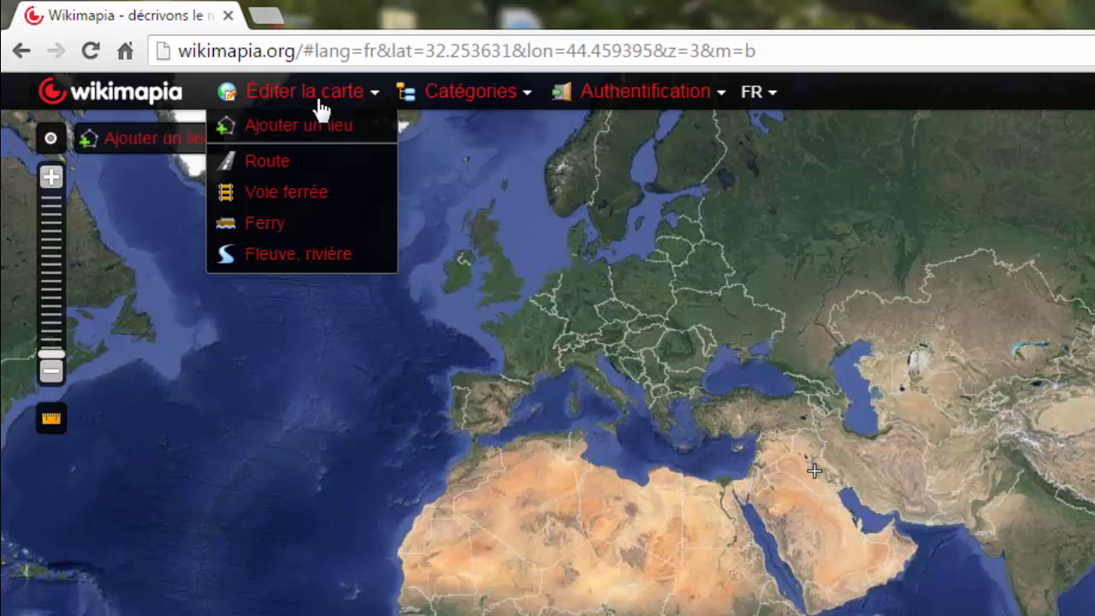
Show the options for a point in the North Atlantic and start adding a new place
click(250, 309)
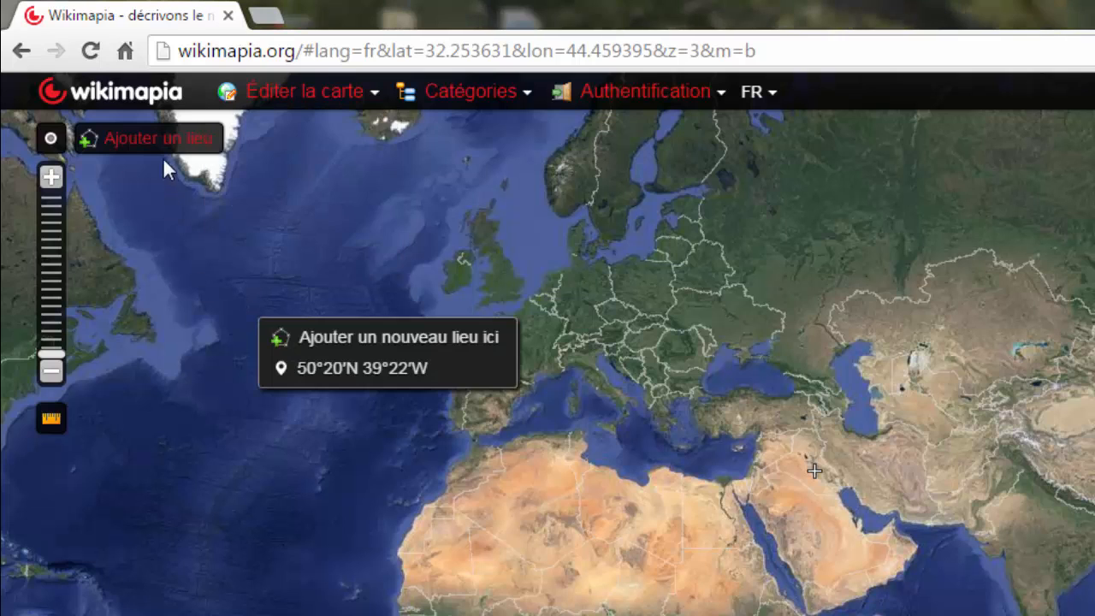
click(163, 148)
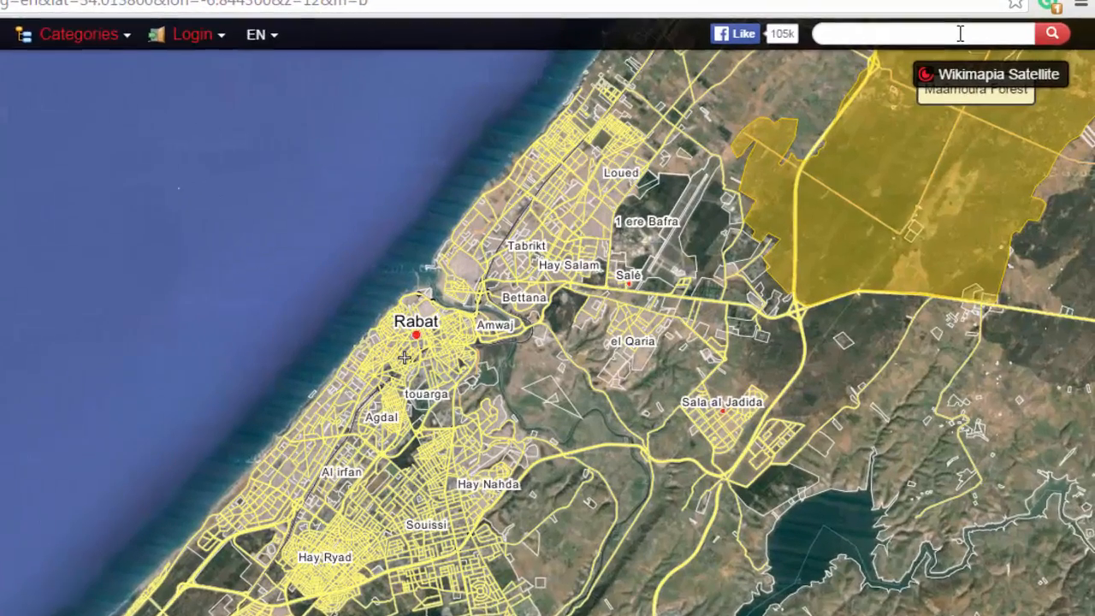
Search for "paris" and open the result for the city in Ile-de-France, France
click(960, 33)
text(p)
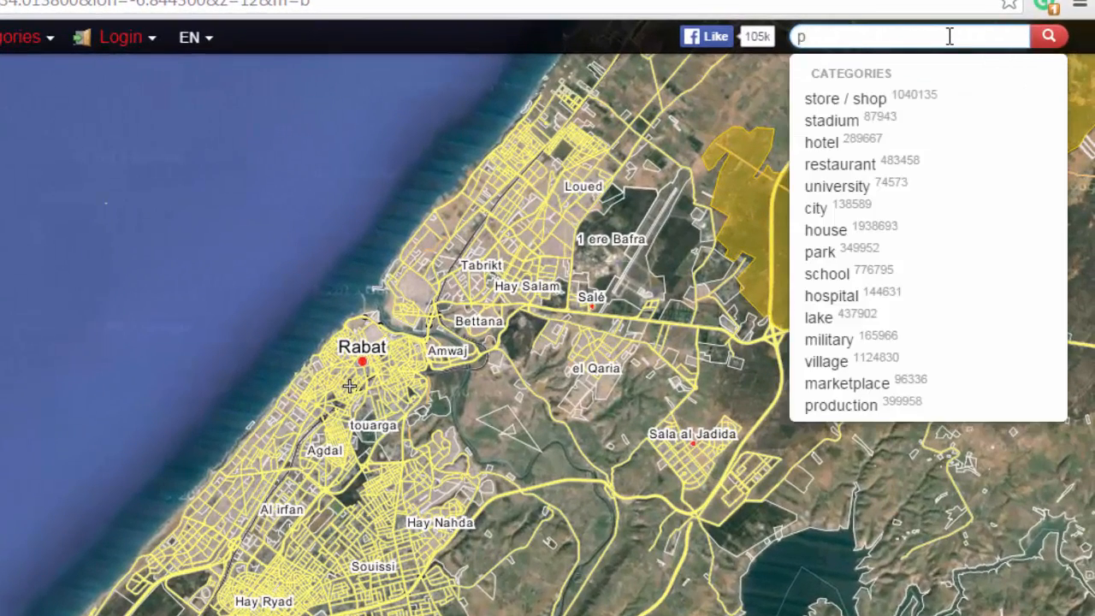
text(ar)
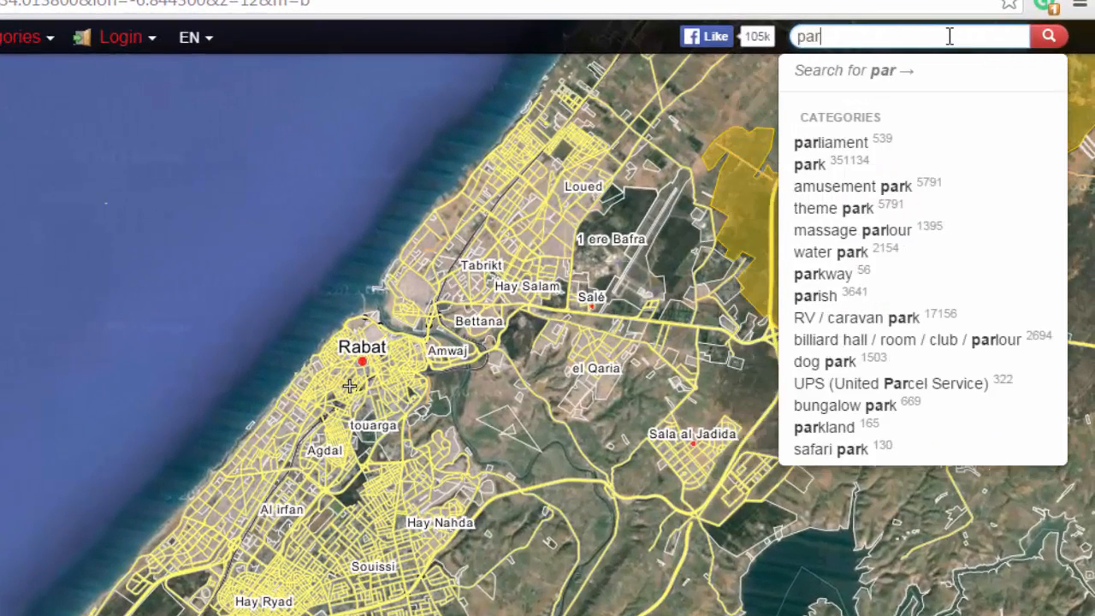
text(is)
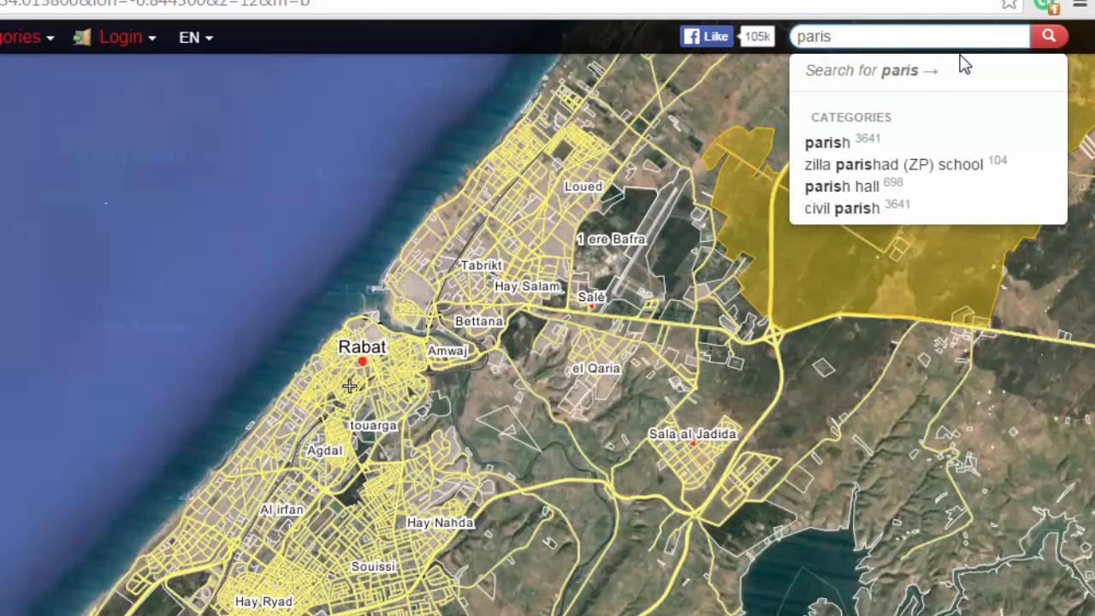
click(1048, 43)
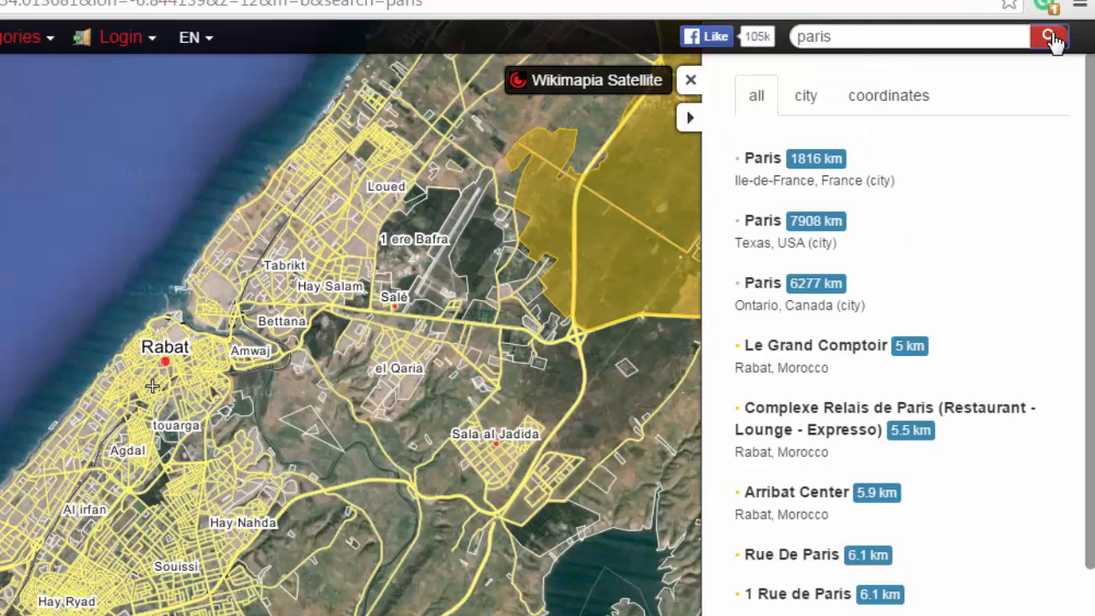
mouse_move(990, 428)
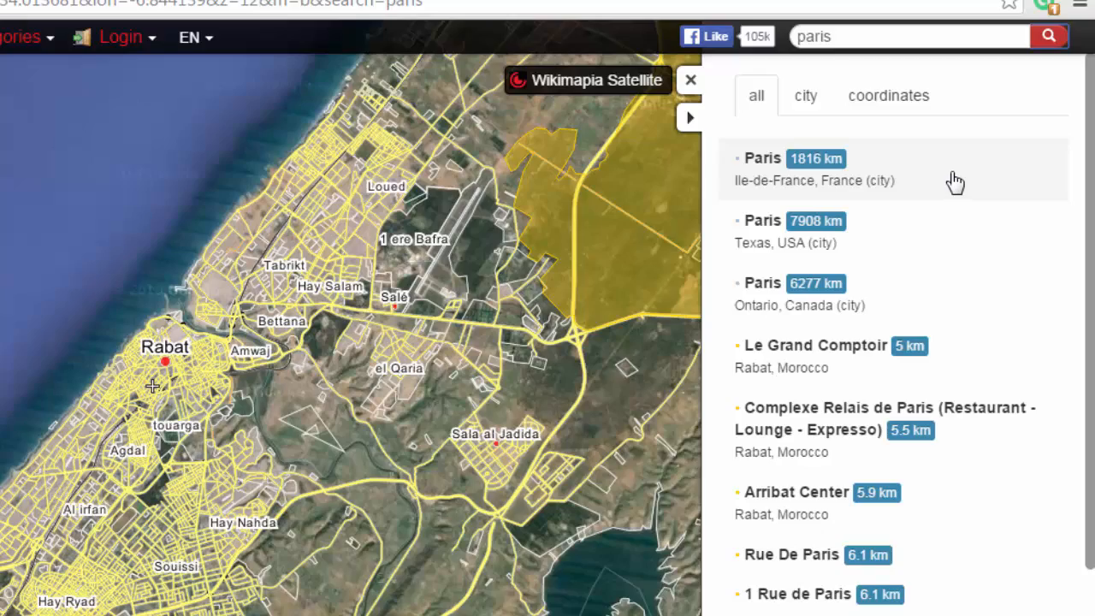
click(955, 182)
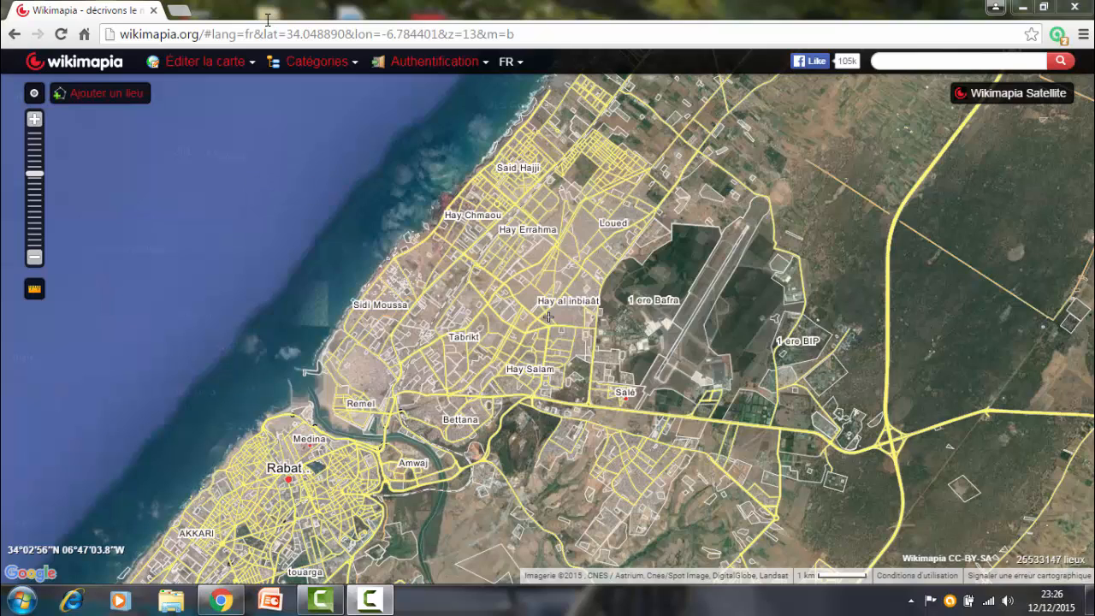
Open the new-user registration form and switch to the login form for existing accounts
mouse_move(419, 67)
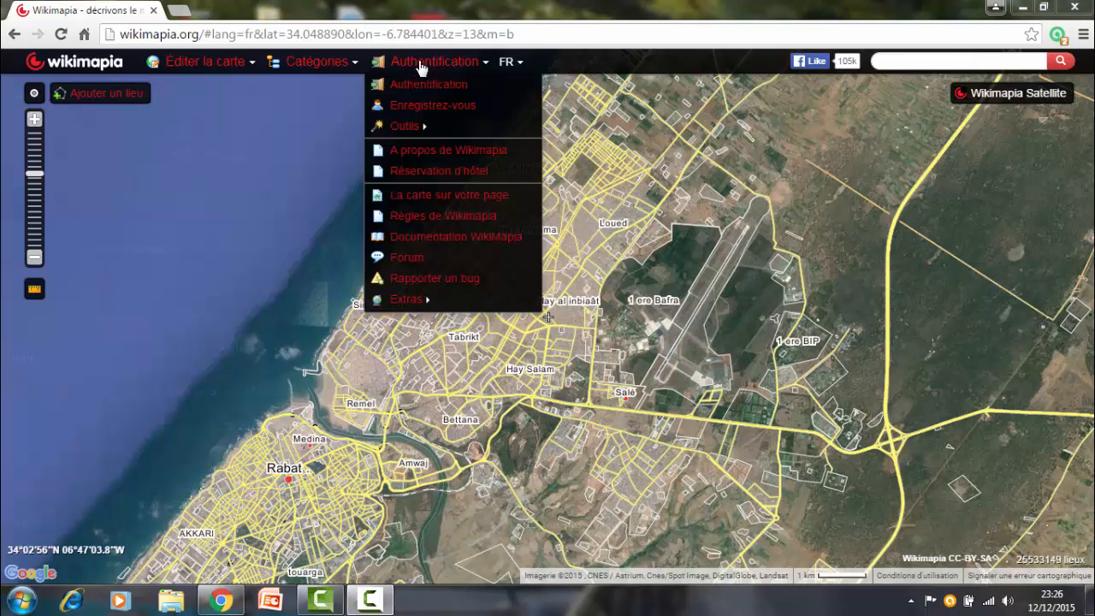
click(434, 106)
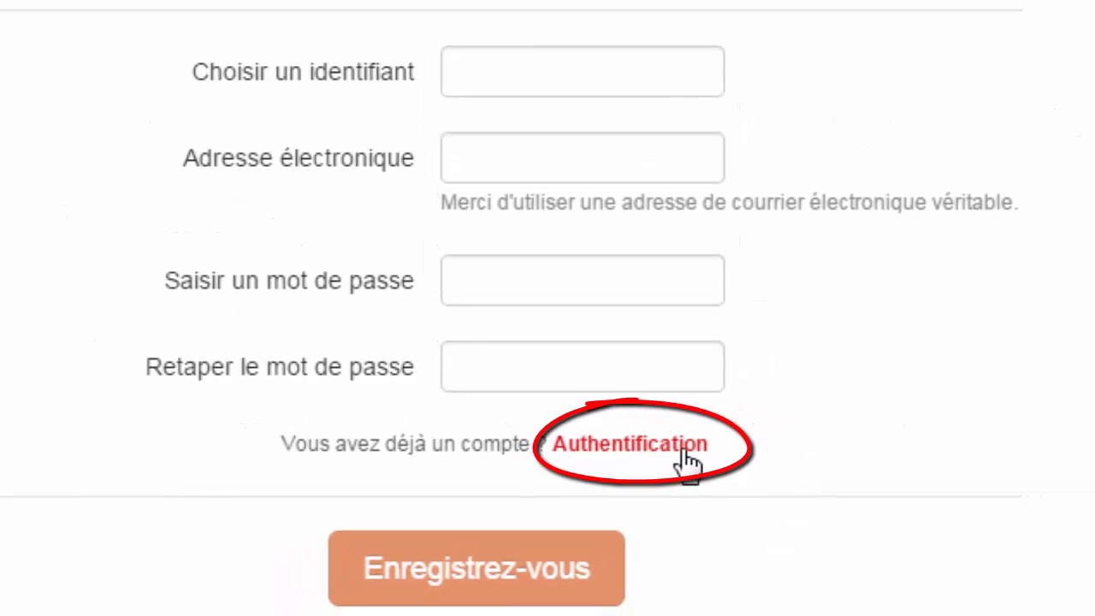
click(710, 435)
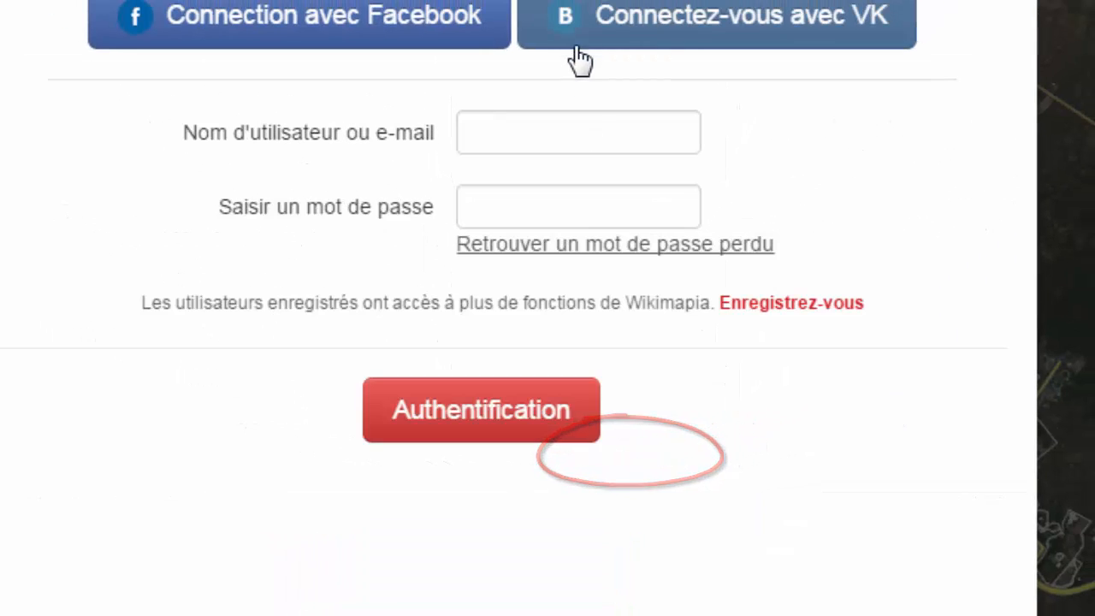
Log in to the account by entering the user's e-mail and the account password
click(584, 124)
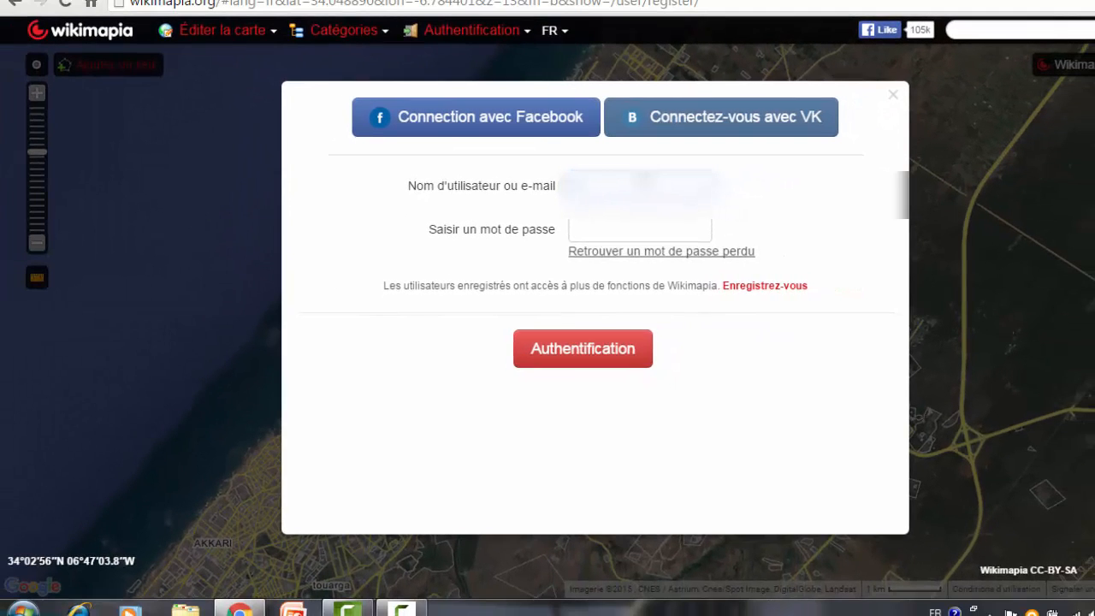
text(m)
click(651, 227)
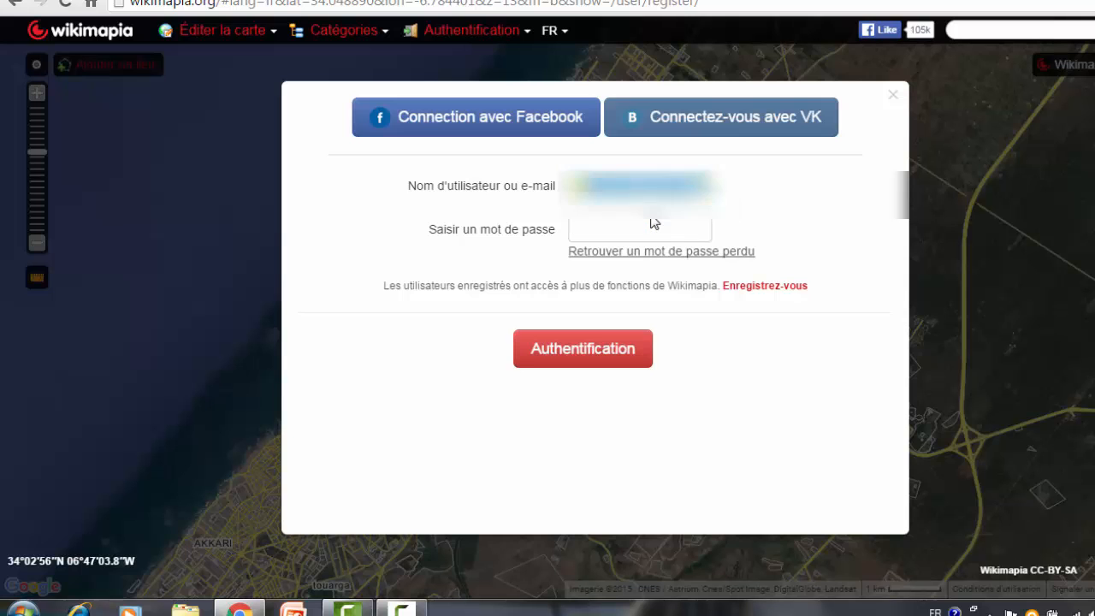
click(639, 229)
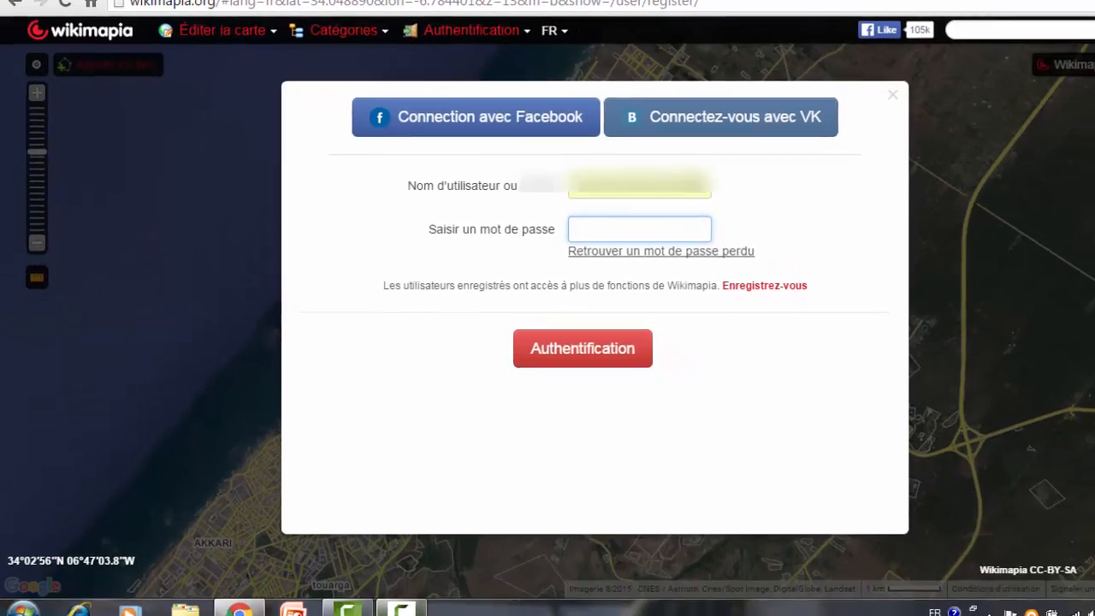
click(389, 597)
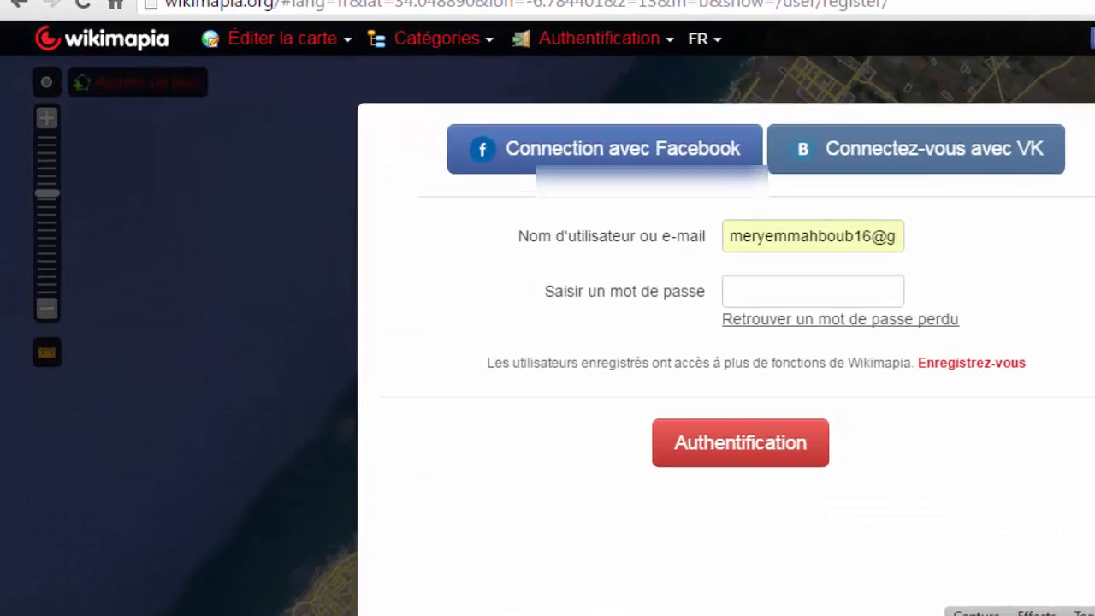
click(377, 590)
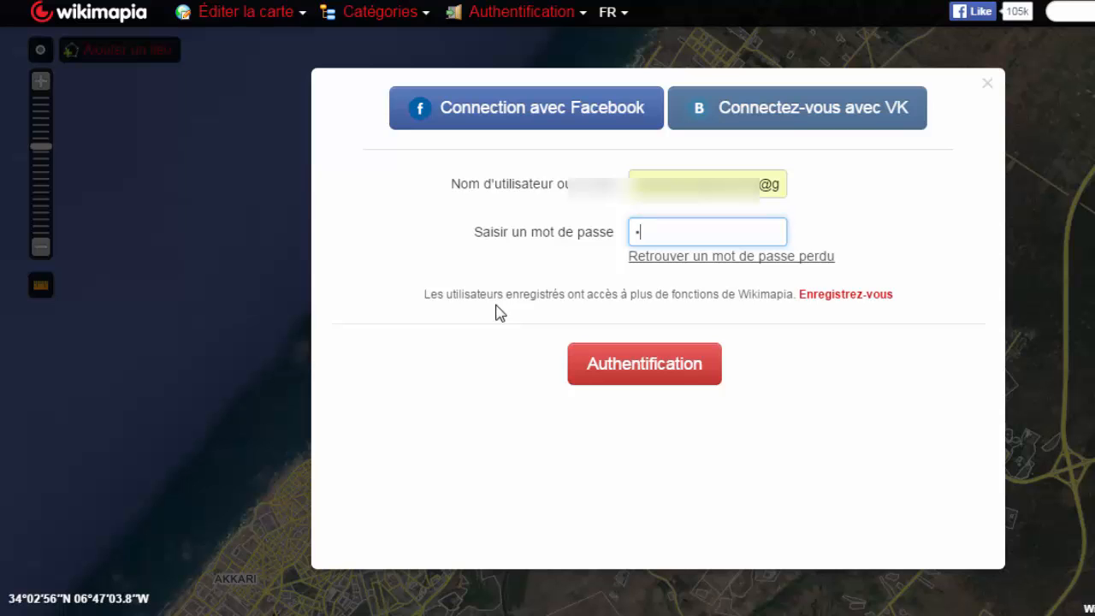
text(••••)
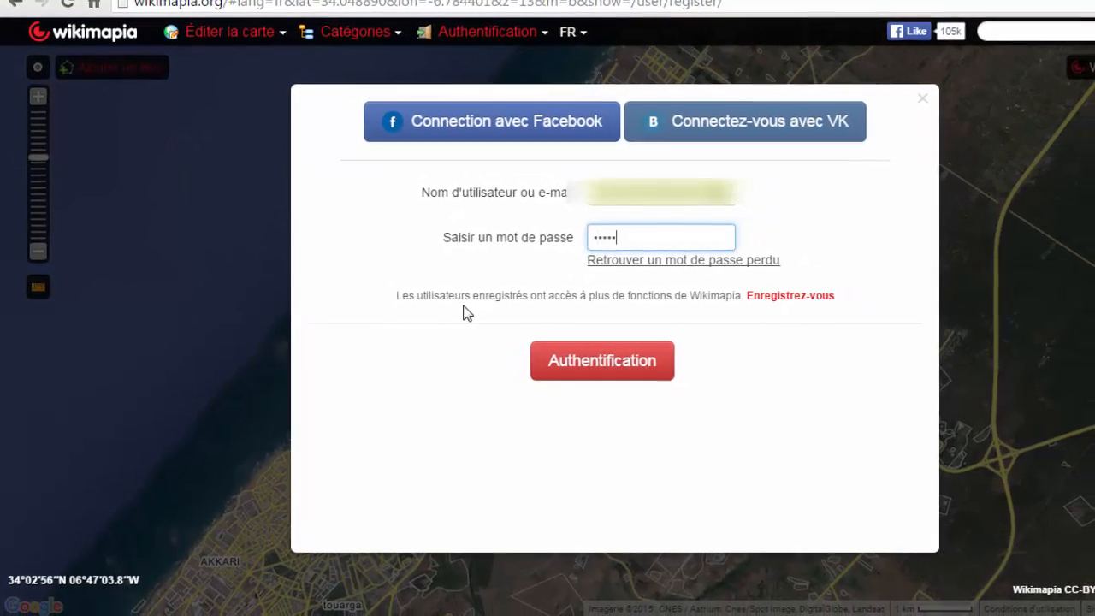
text(•••••••)
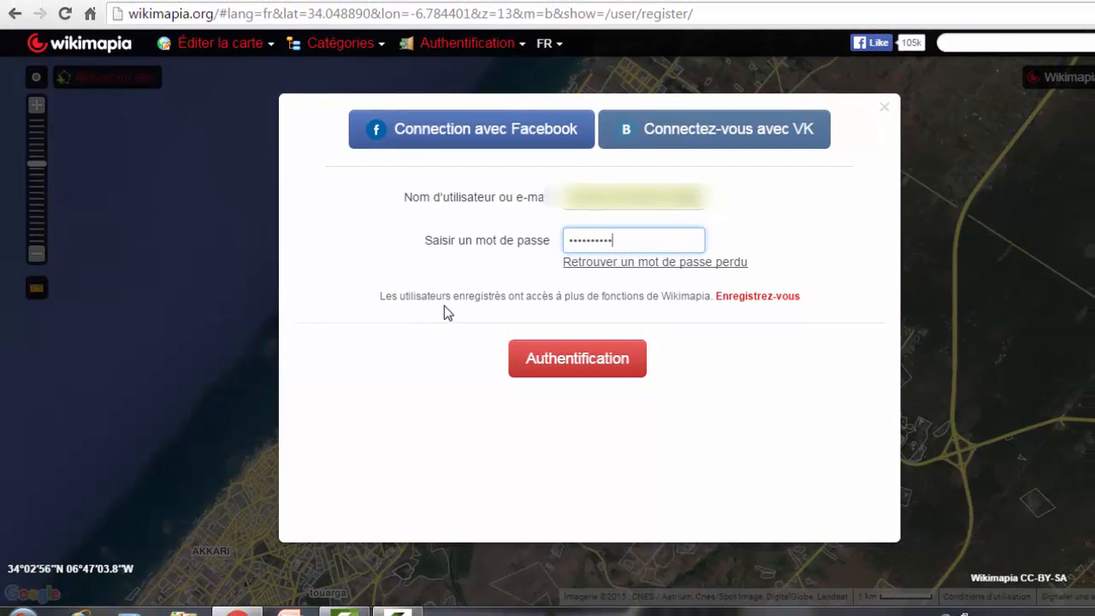
click(558, 357)
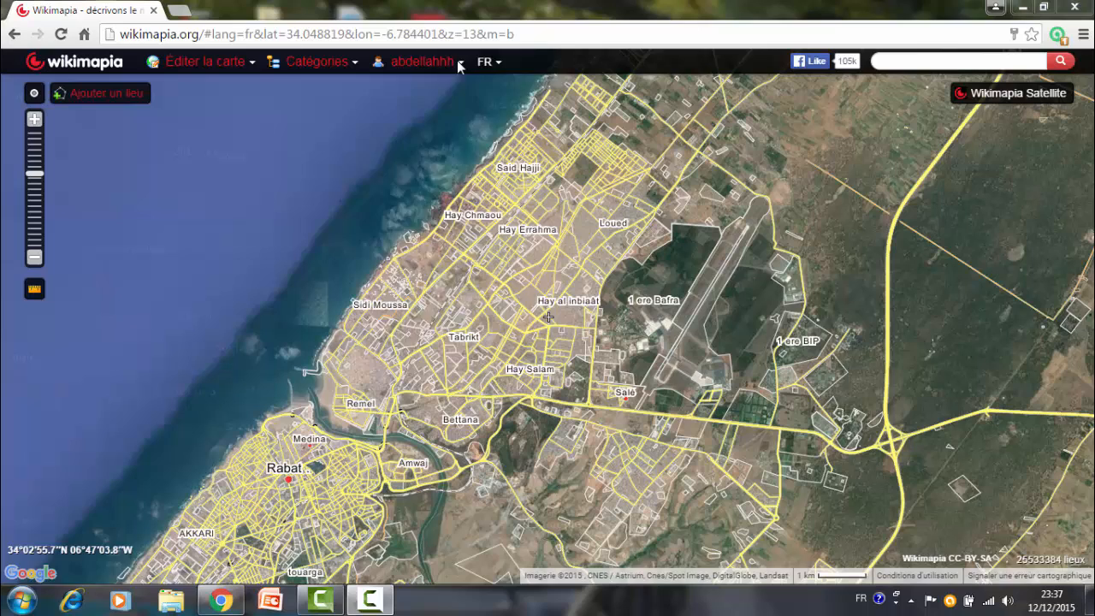
Open the logged-in user's profile and look through its messages, awards and statistics pages
click(459, 66)
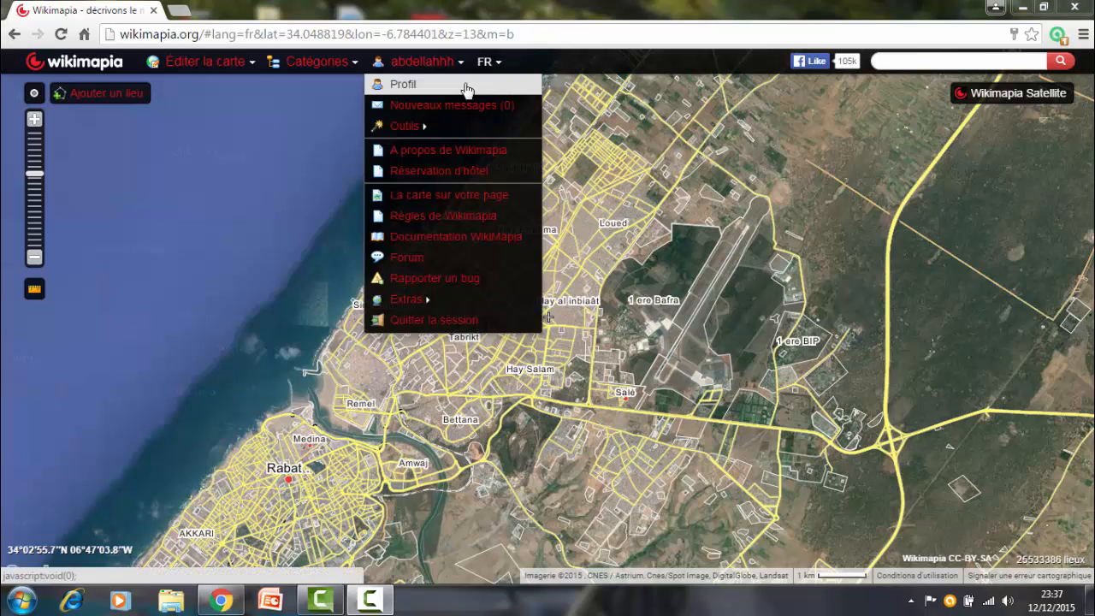
click(466, 89)
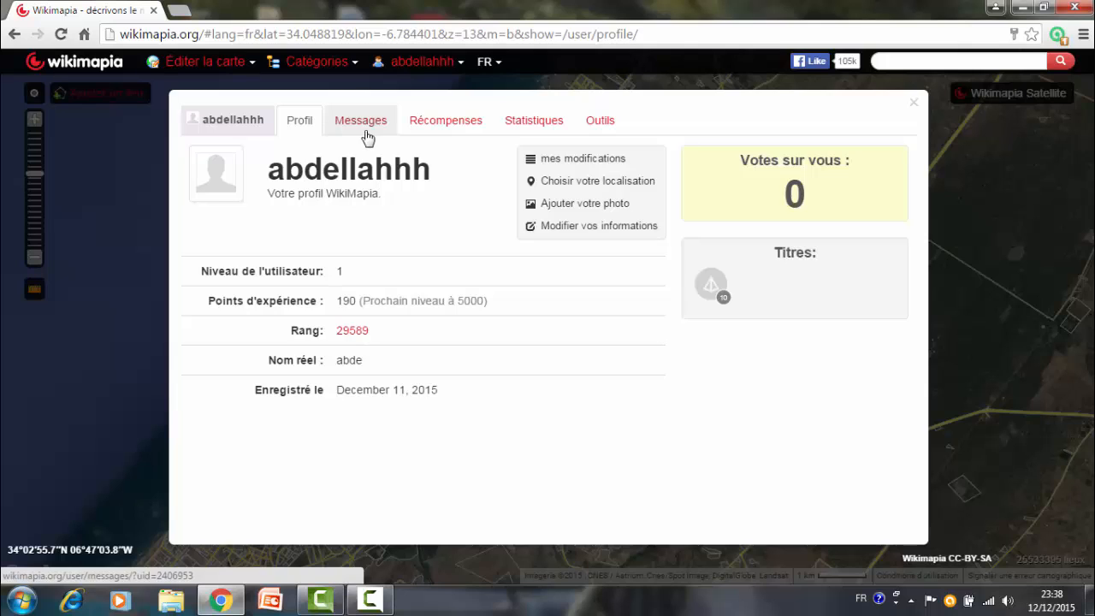
click(367, 135)
click(460, 132)
click(534, 133)
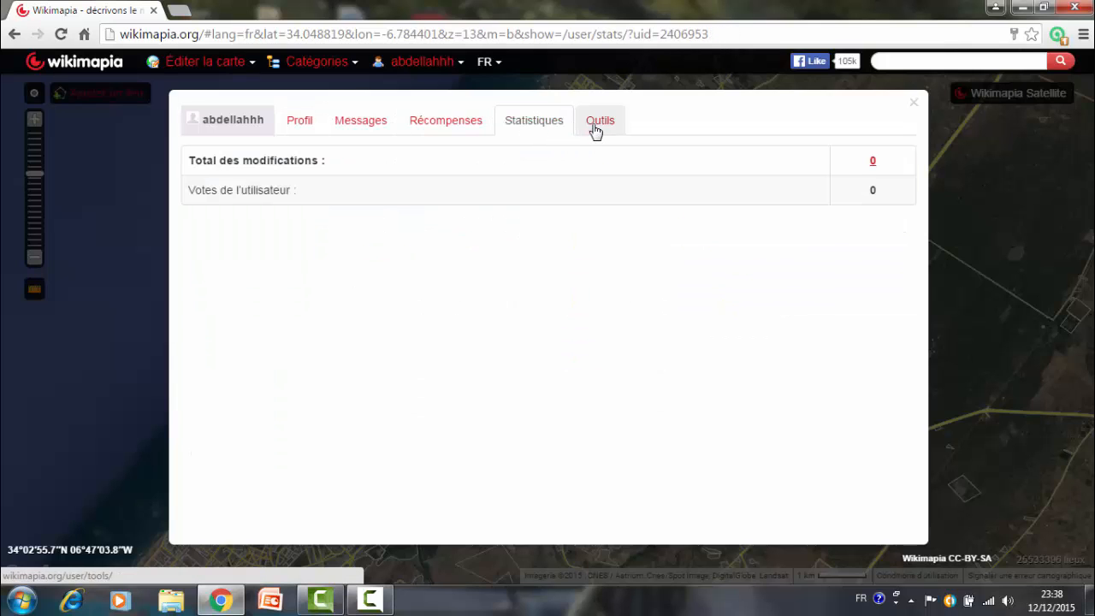
View the Wikimapia statistics from the profile's tools page and close them
click(598, 124)
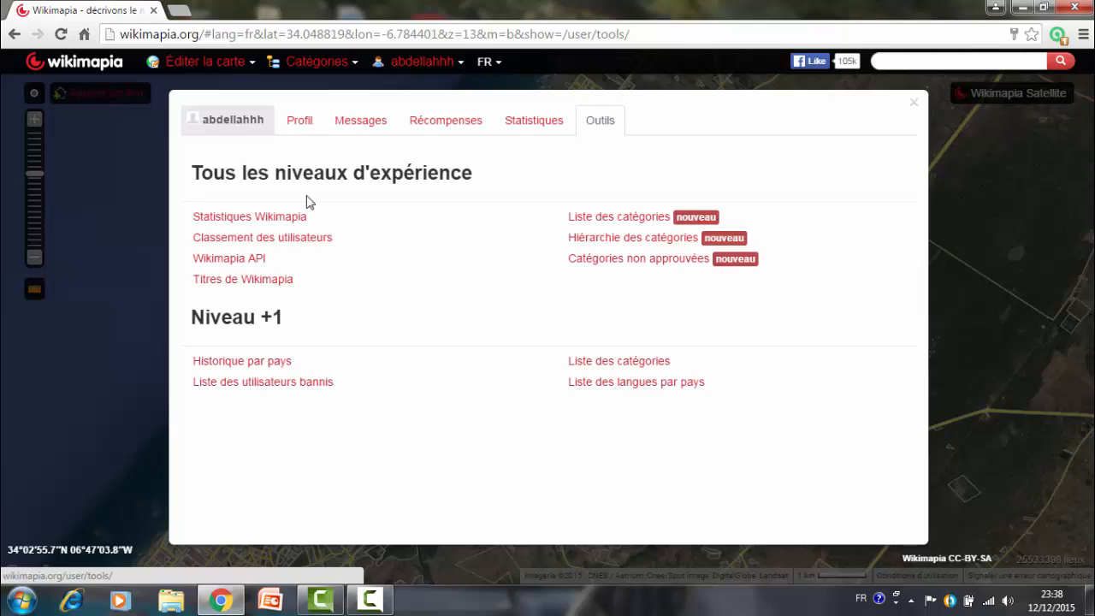
click(262, 224)
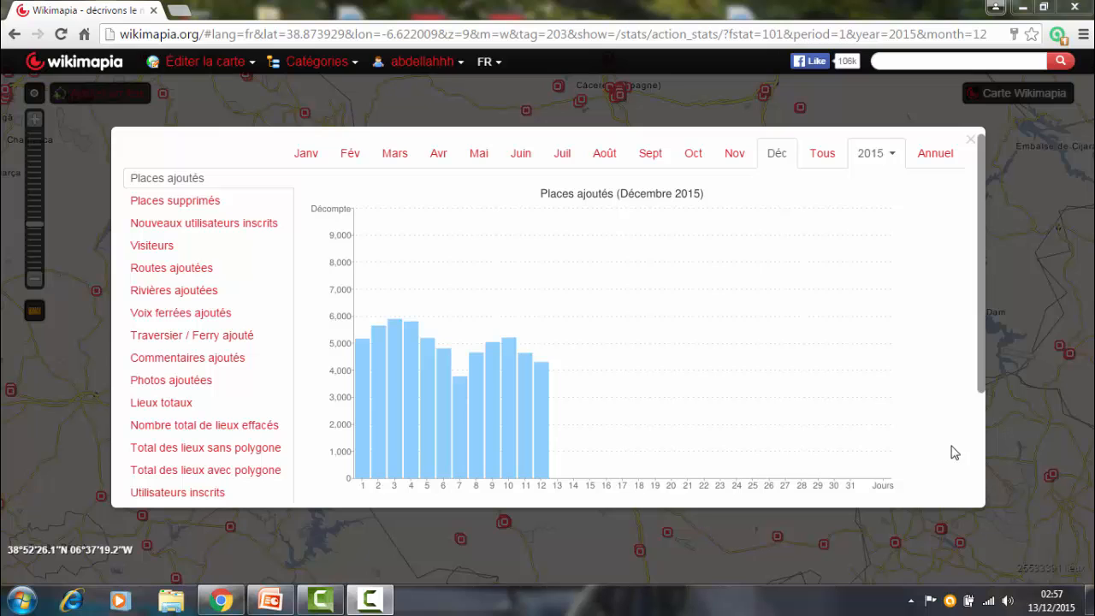
click(973, 141)
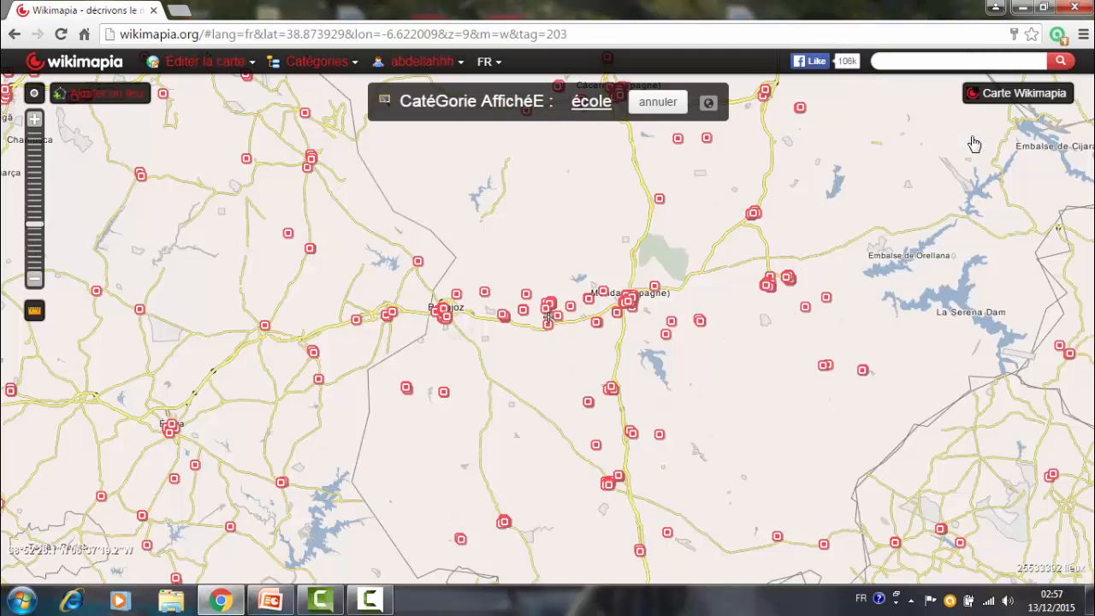
Log out of the account and cancel the display of the école category on the map
click(423, 63)
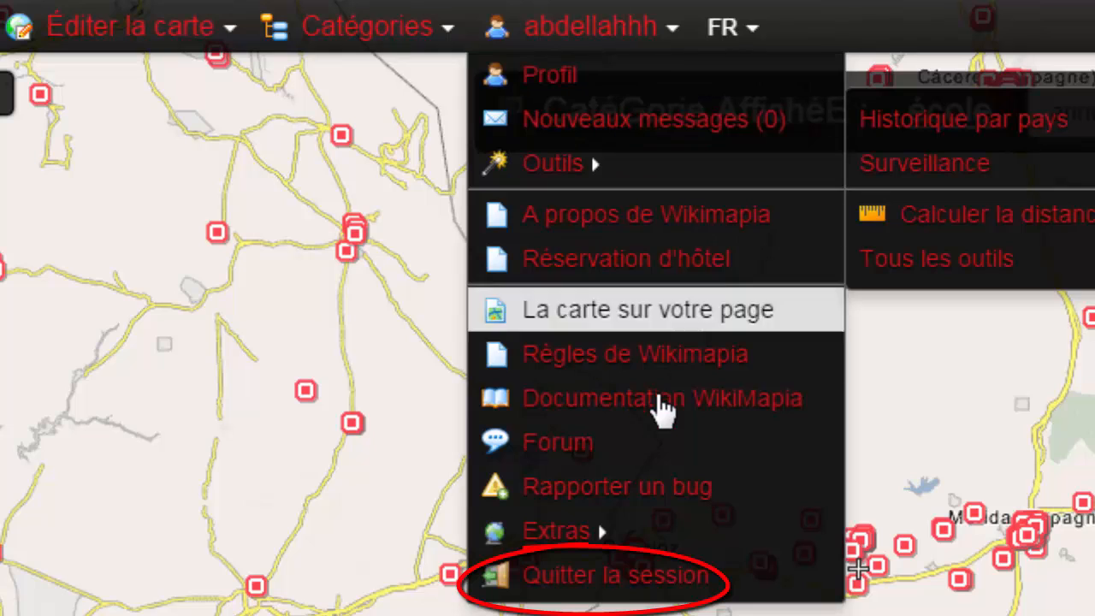
mouse_move(664, 530)
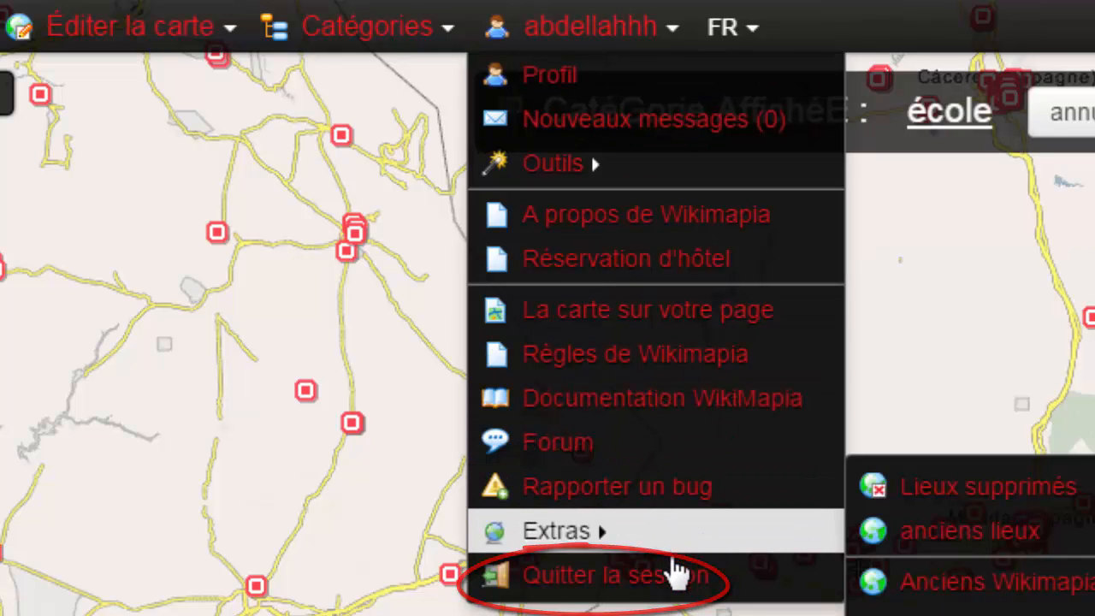
click(674, 577)
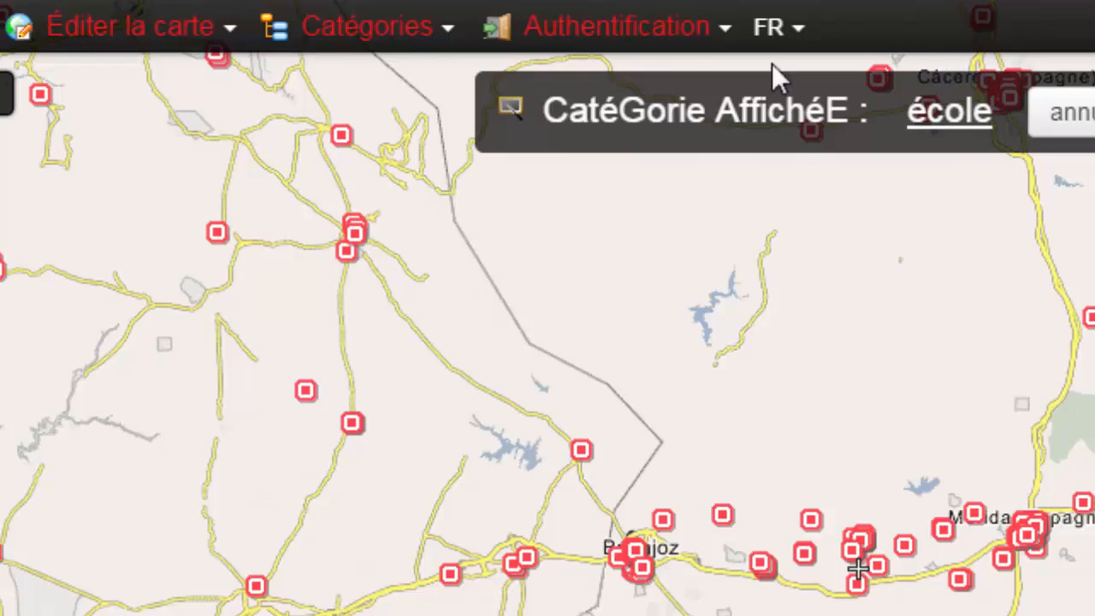
click(724, 29)
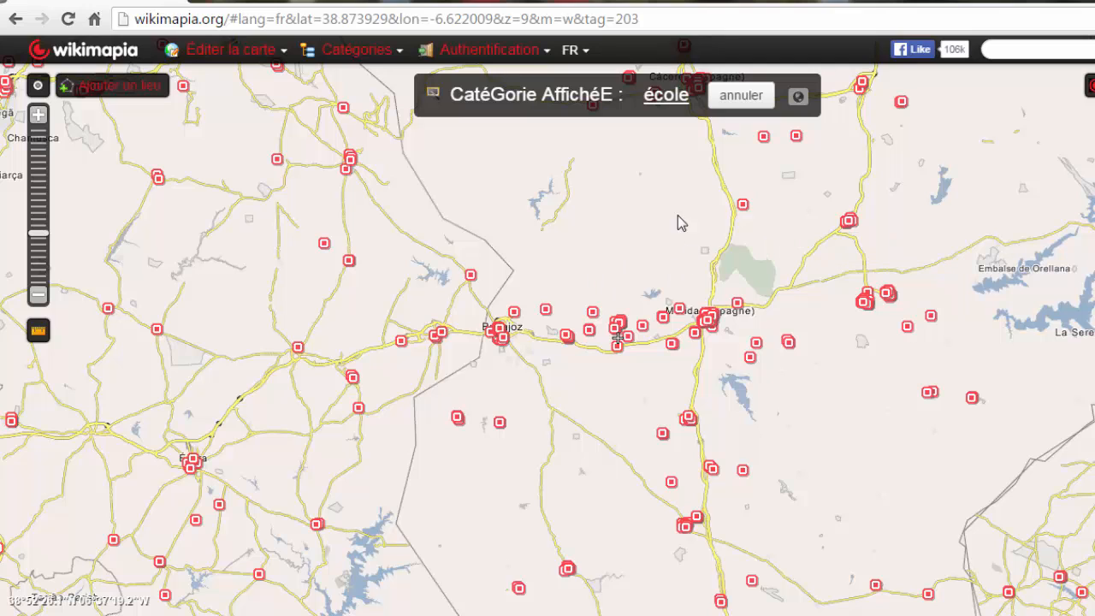
click(734, 96)
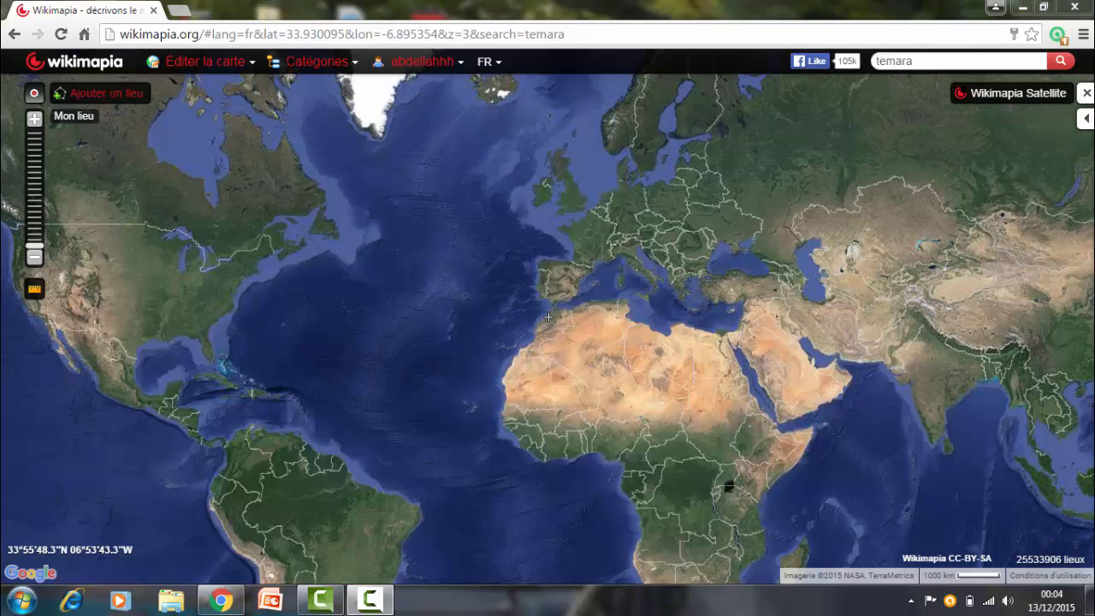
Switch the satellite view to the Carte Wikimapia layer and zoom in on Temara down to individual buildings
click(1037, 96)
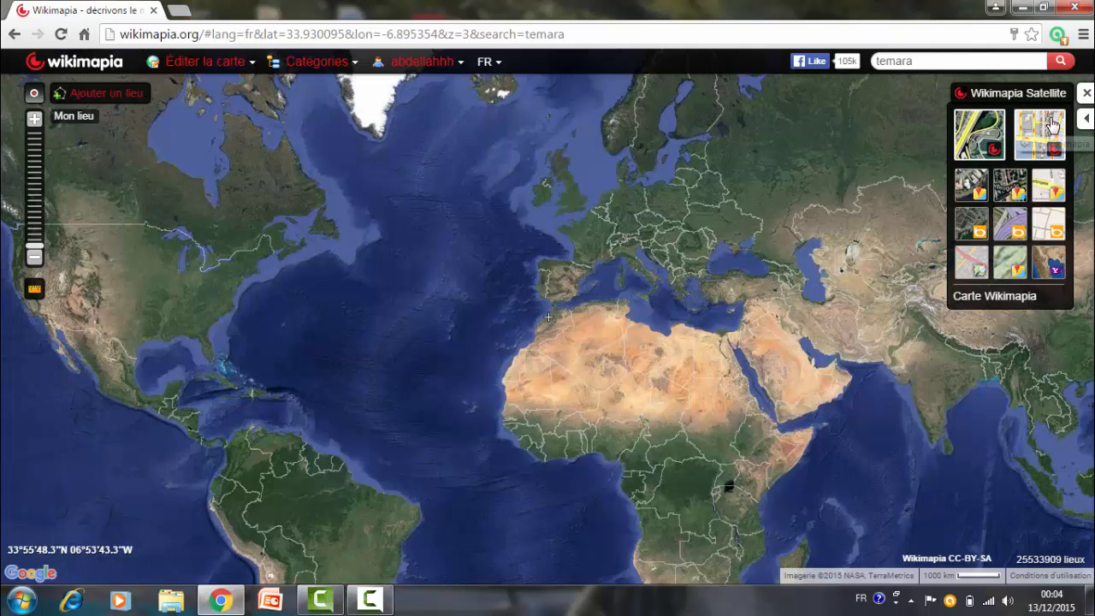
click(1051, 125)
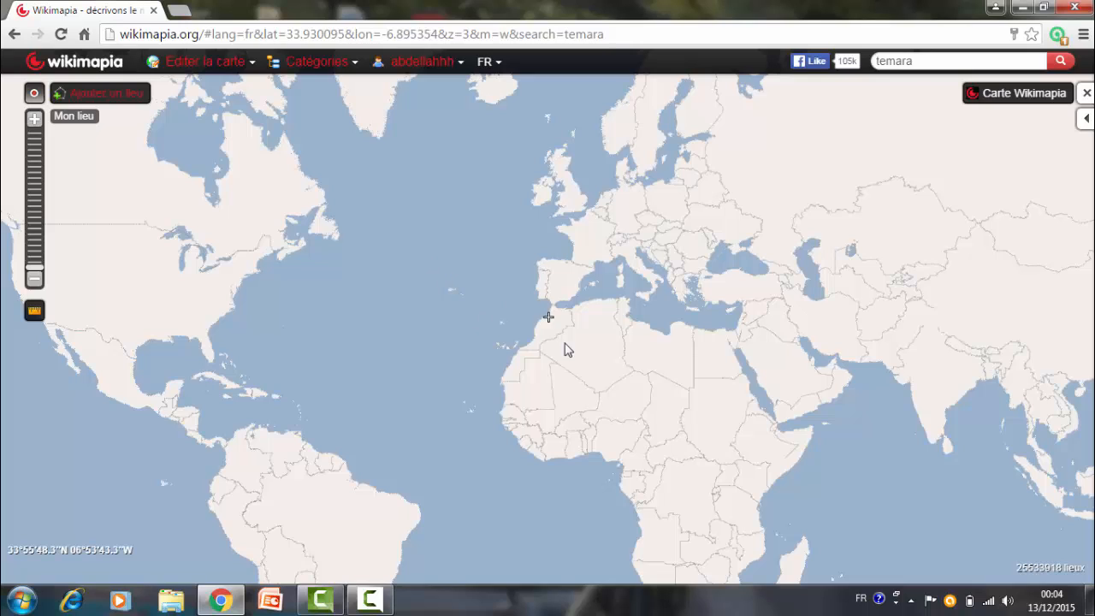
mouse_move(34, 247)
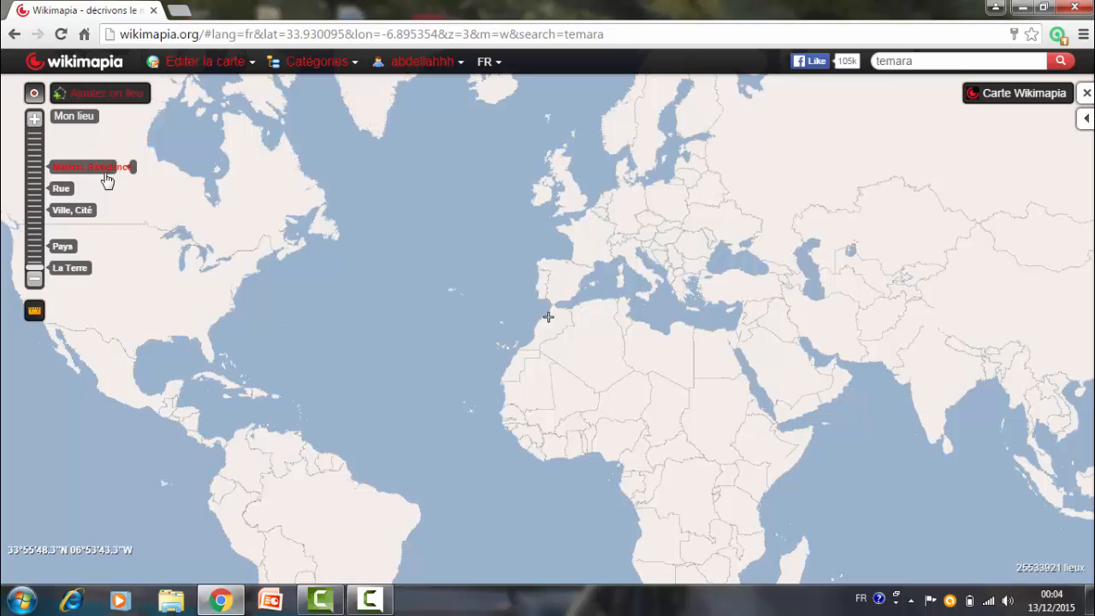
click(34, 145)
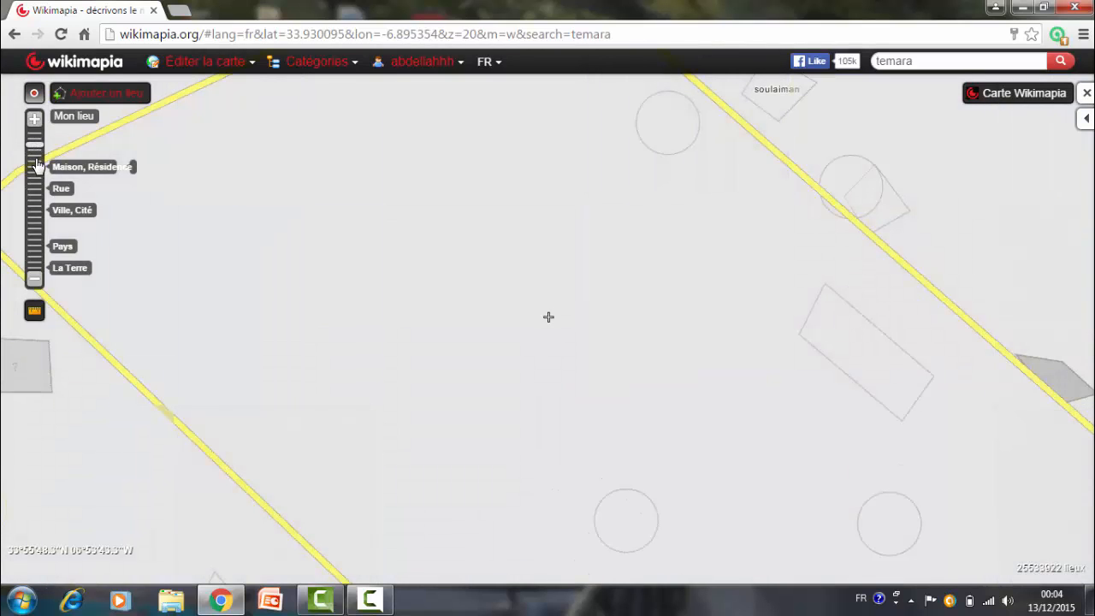
click(34, 160)
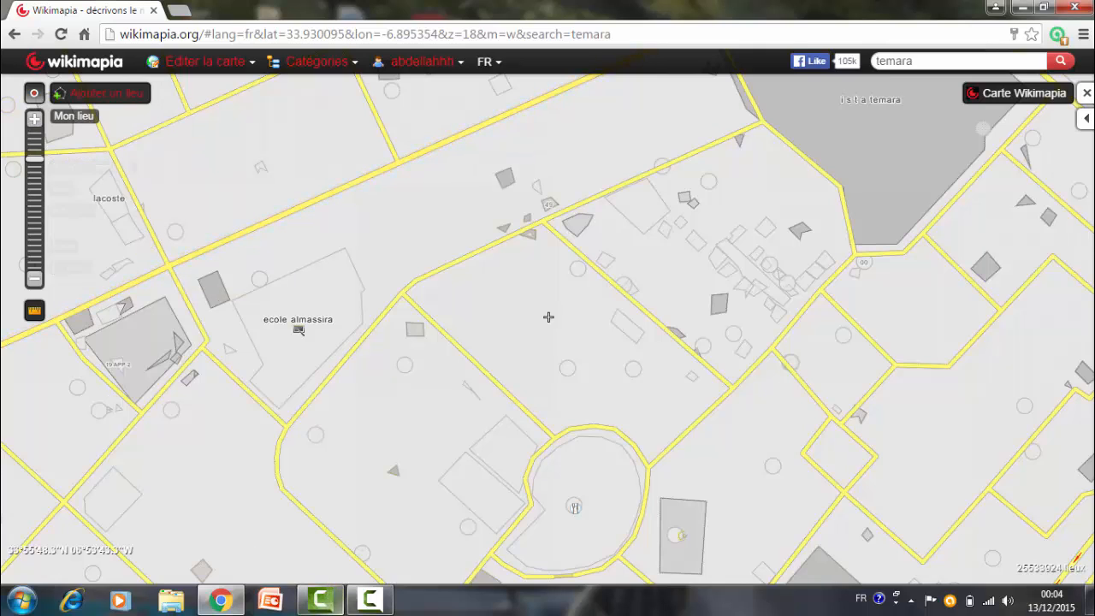
Start adding a place near the Temara map centre, draw a four-cornered outline above the circular shape, and save the outline
click(370, 601)
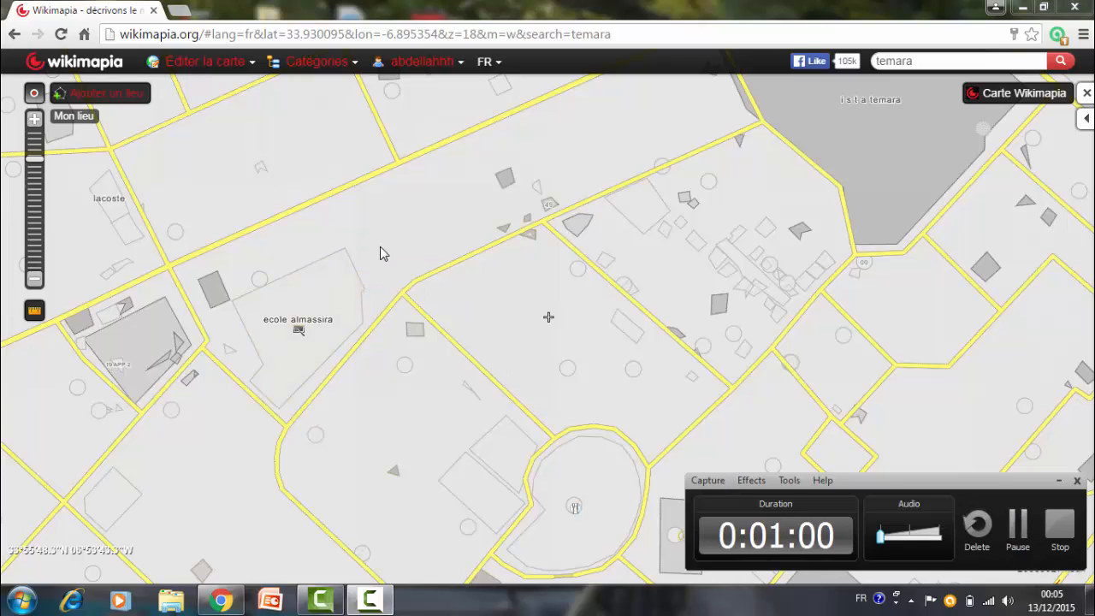
click(410, 291)
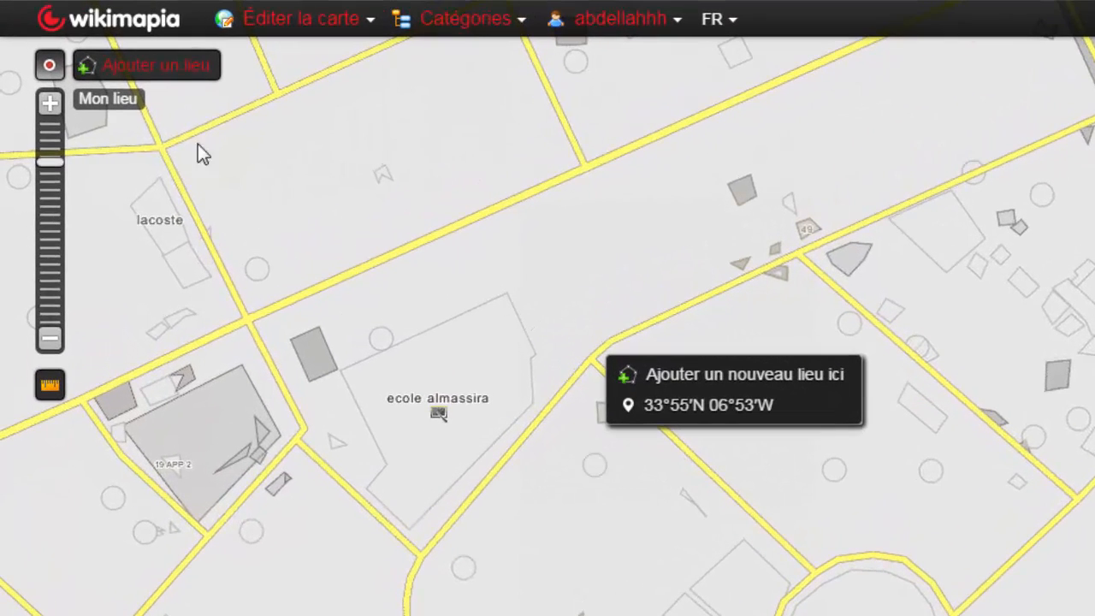
click(61, 154)
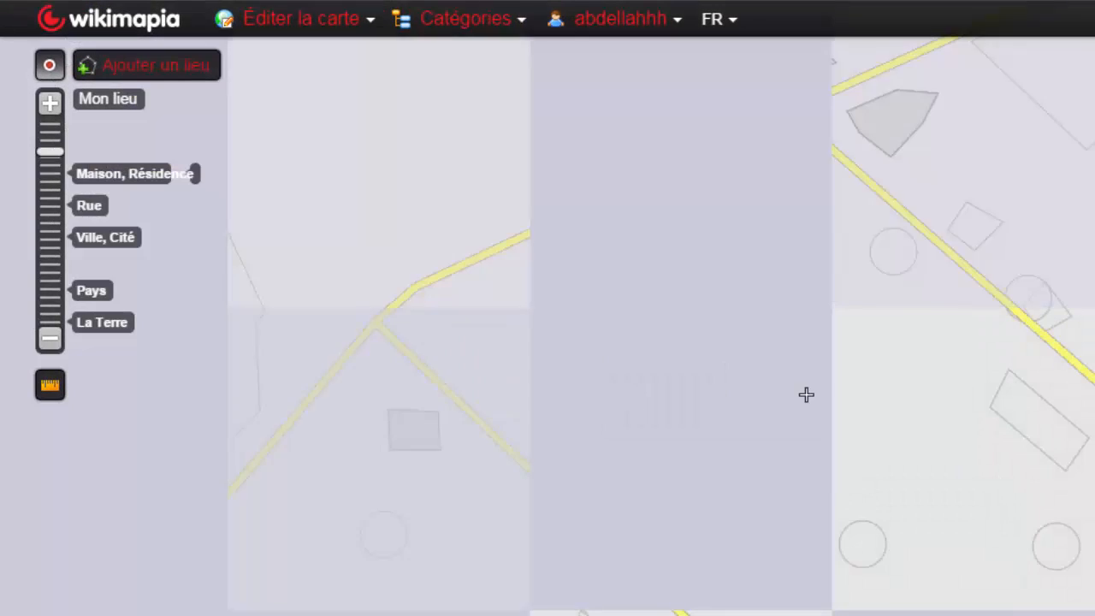
scroll(806, 394, up, 3)
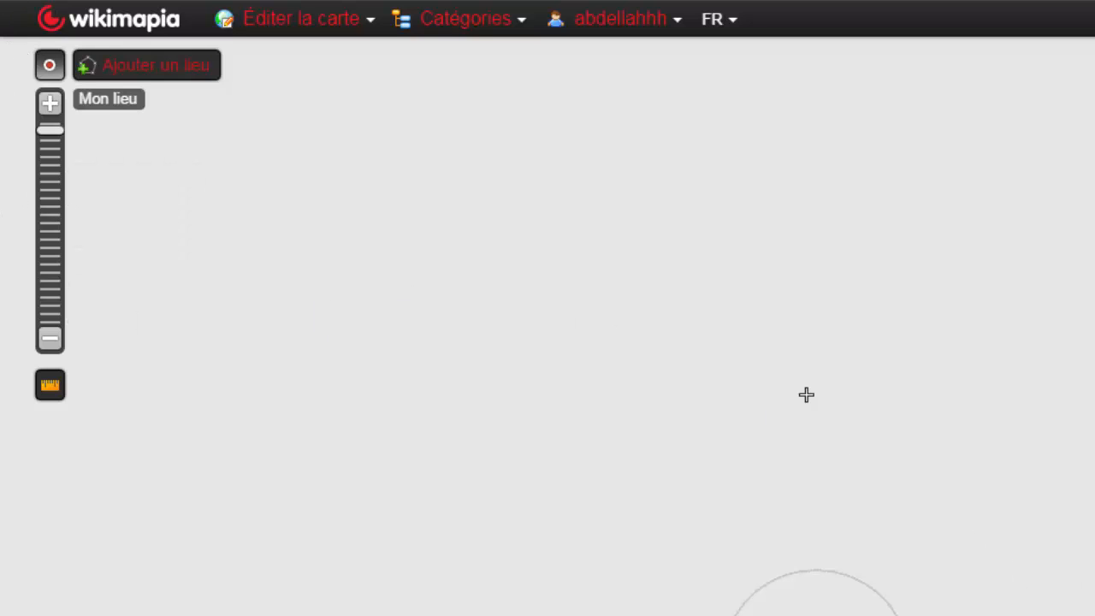
mouse_move(283, 29)
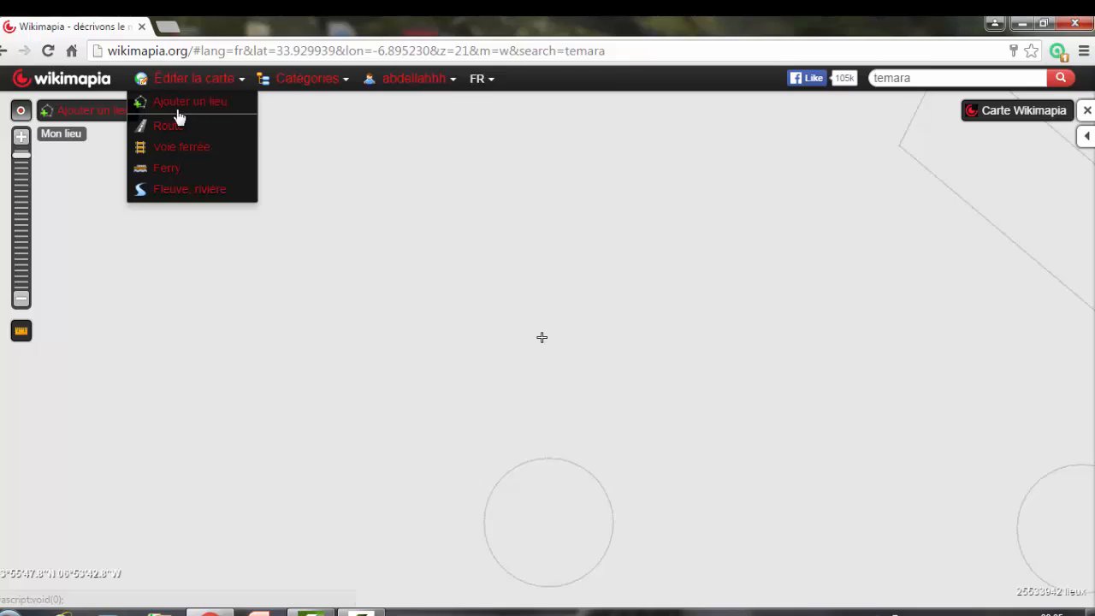
click(111, 115)
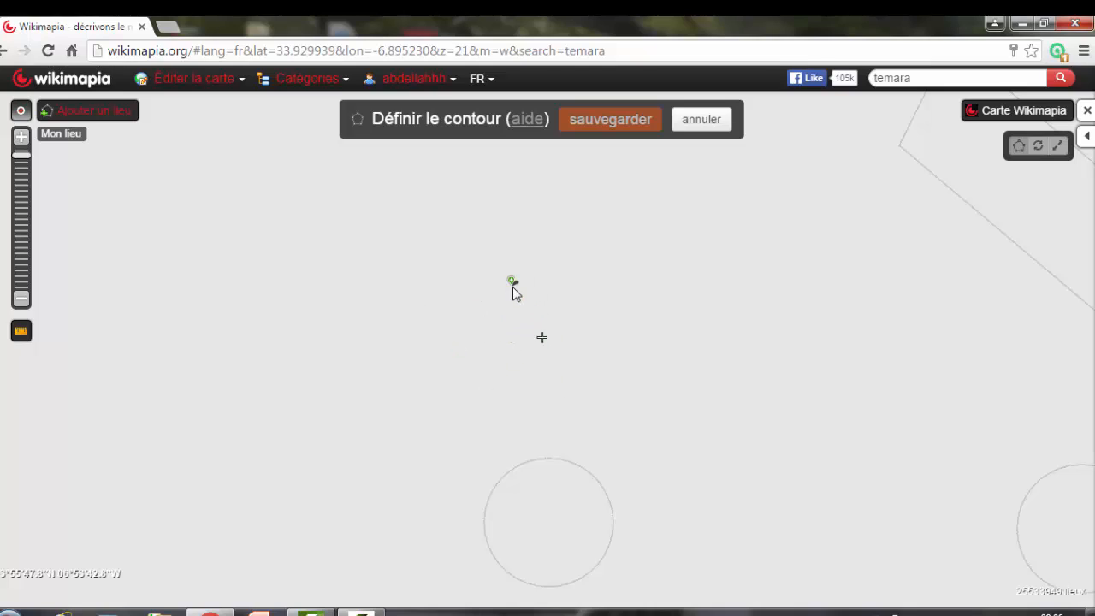
click(619, 339)
click(575, 415)
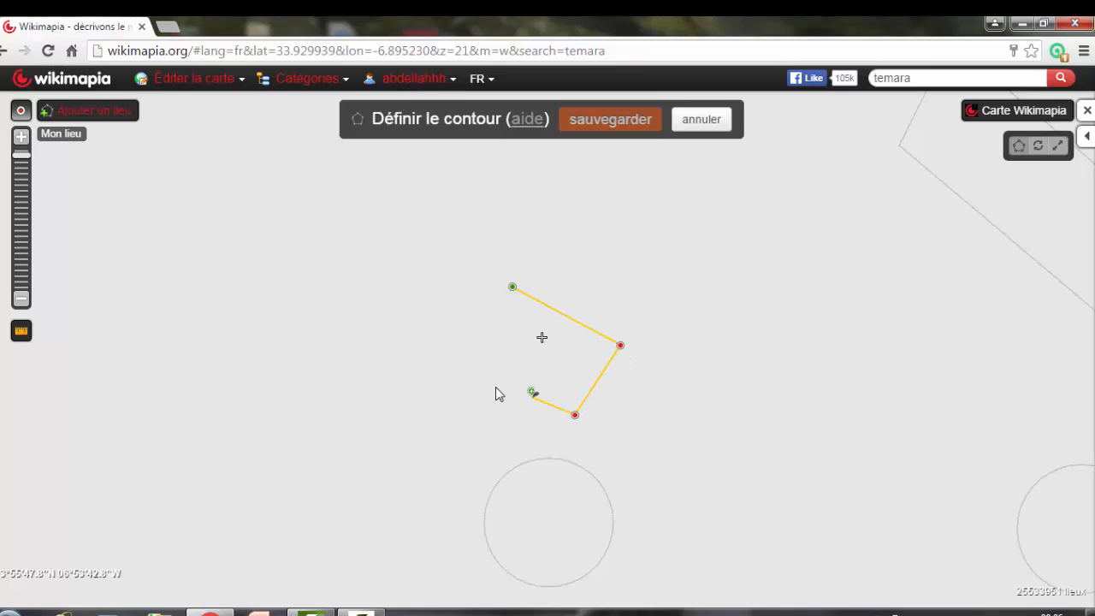
click(470, 365)
click(512, 289)
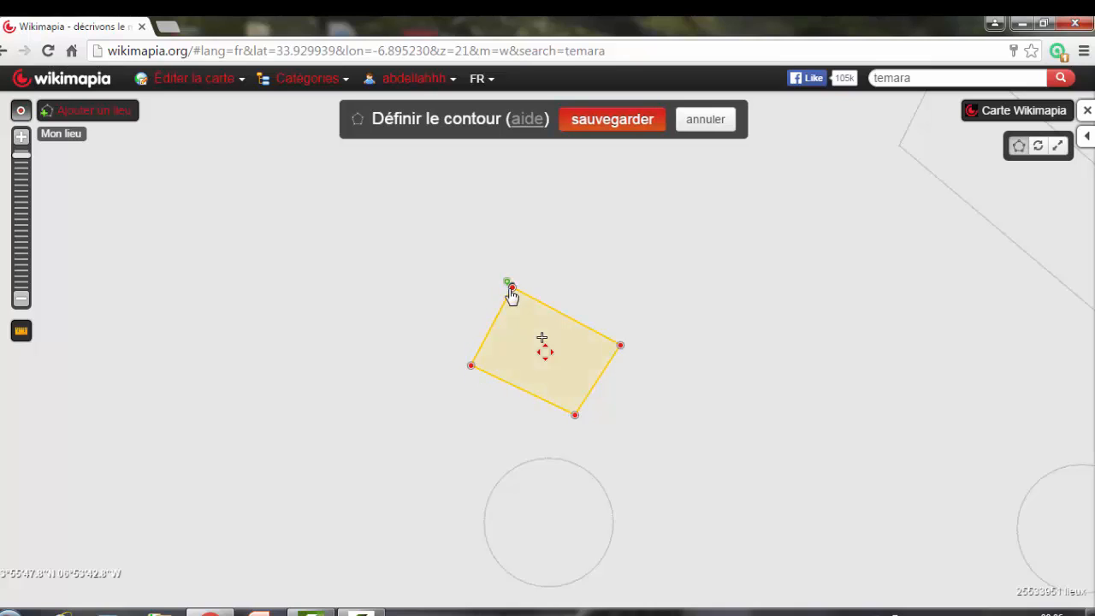
drag(491, 325, 535, 323)
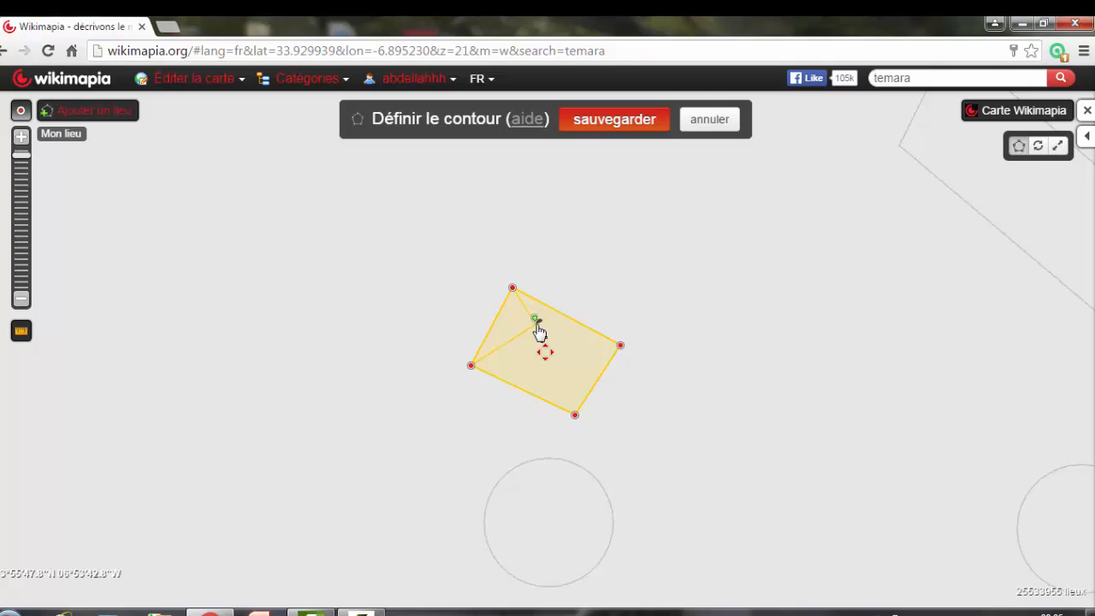
click(624, 120)
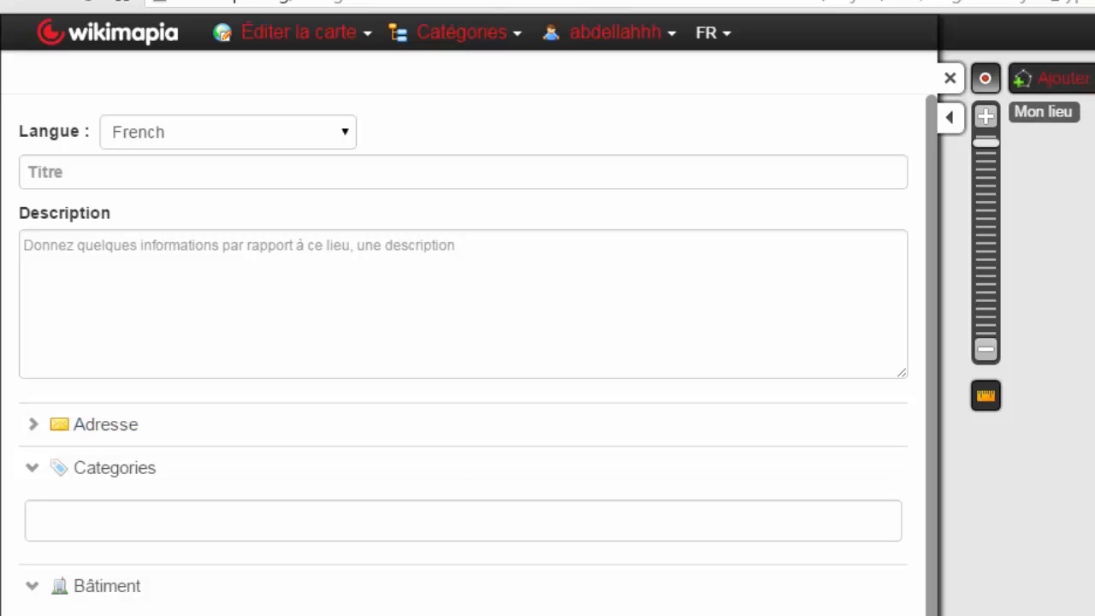
Set the new place's language to English and its title to "assima"
mouse_move(328, 34)
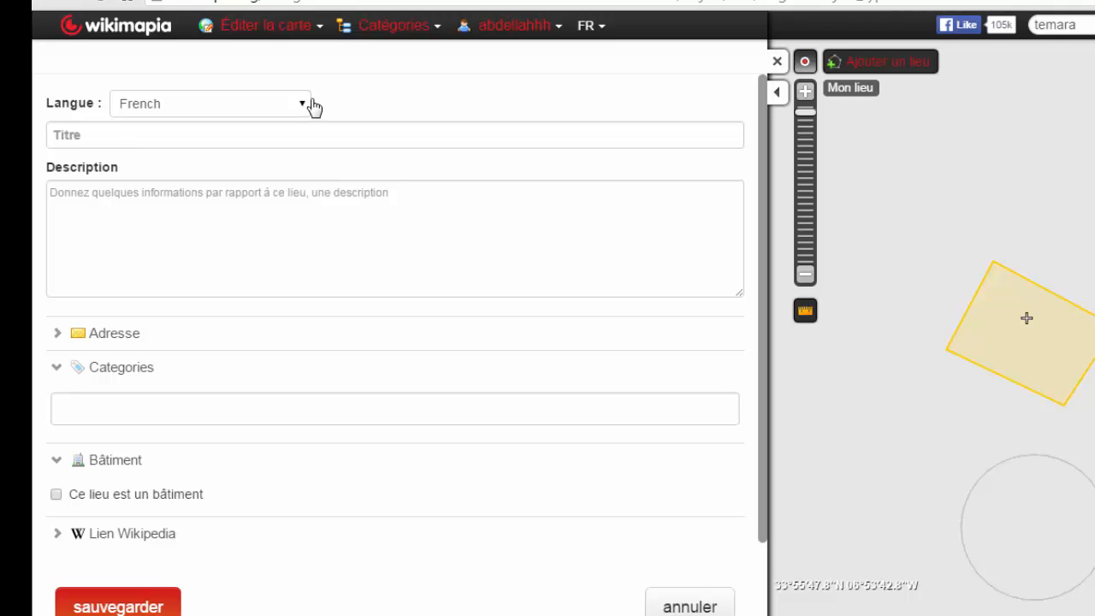
click(299, 109)
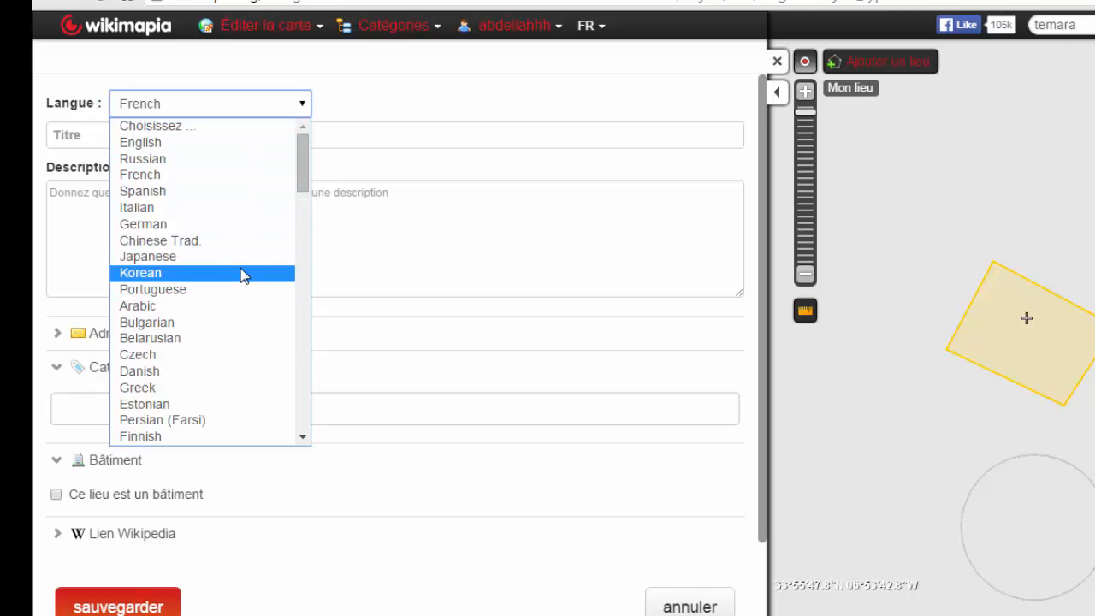
click(235, 143)
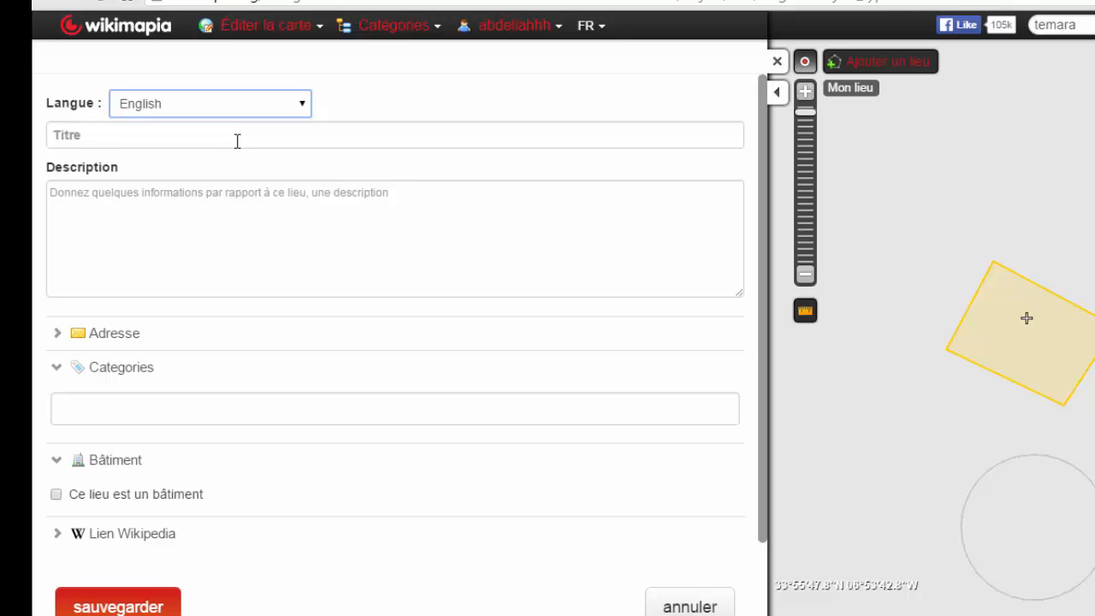
click(238, 137)
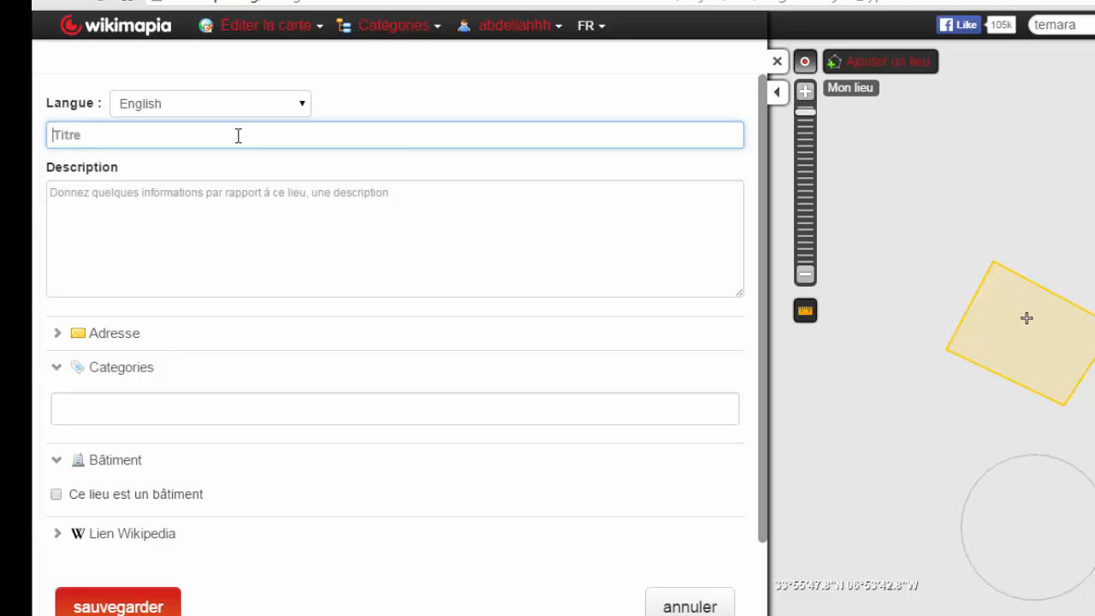
text(assima)
Look through the new place's address, categories and building sections, briefly marking it as a building and clearing that mark
click(133, 331)
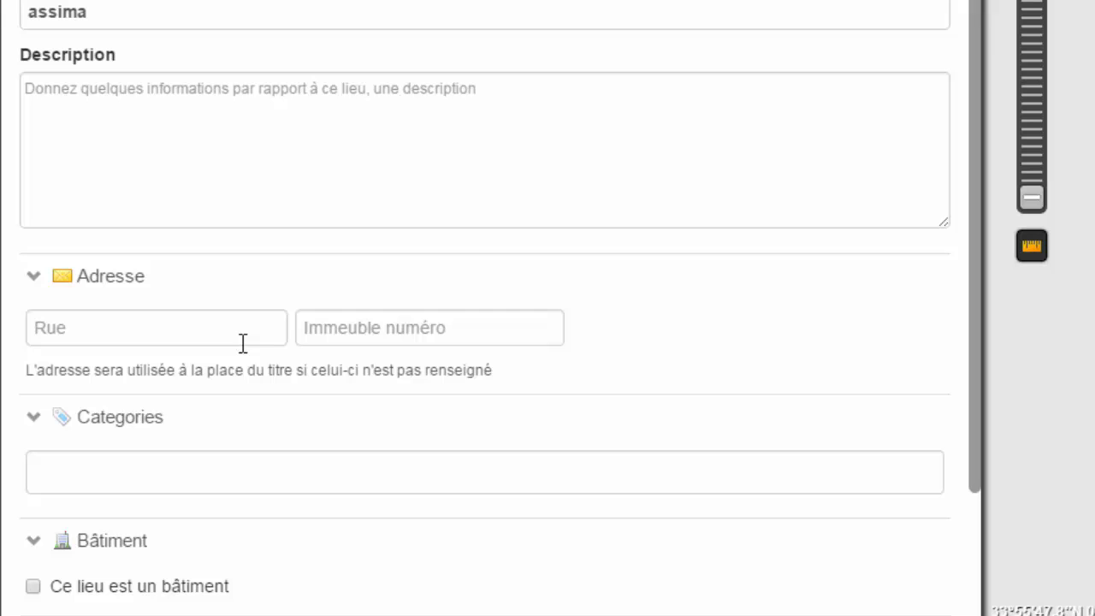
click(121, 428)
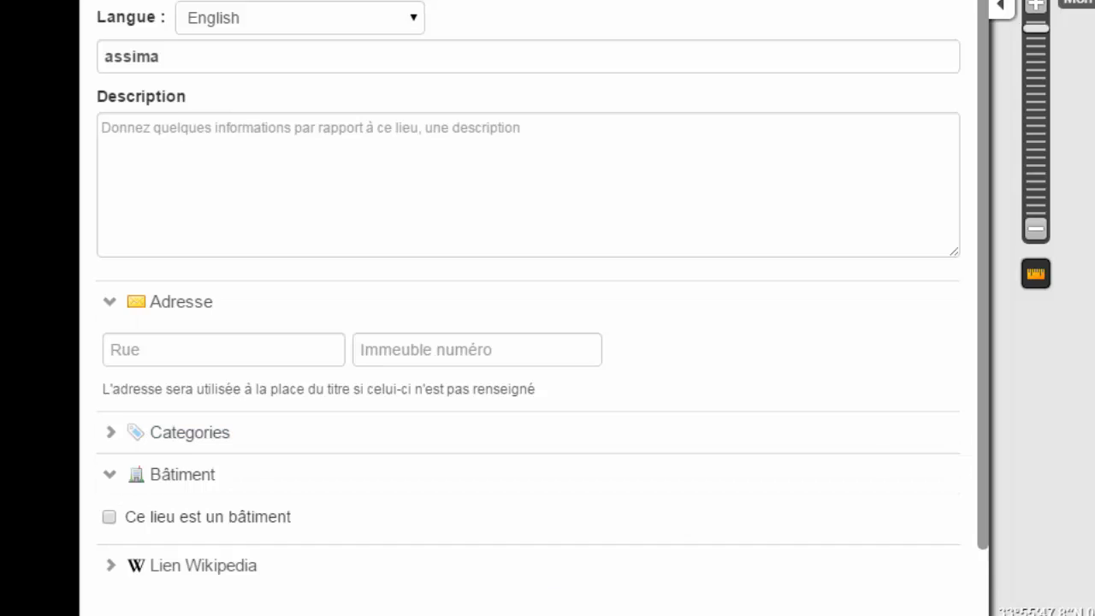
click(1029, 613)
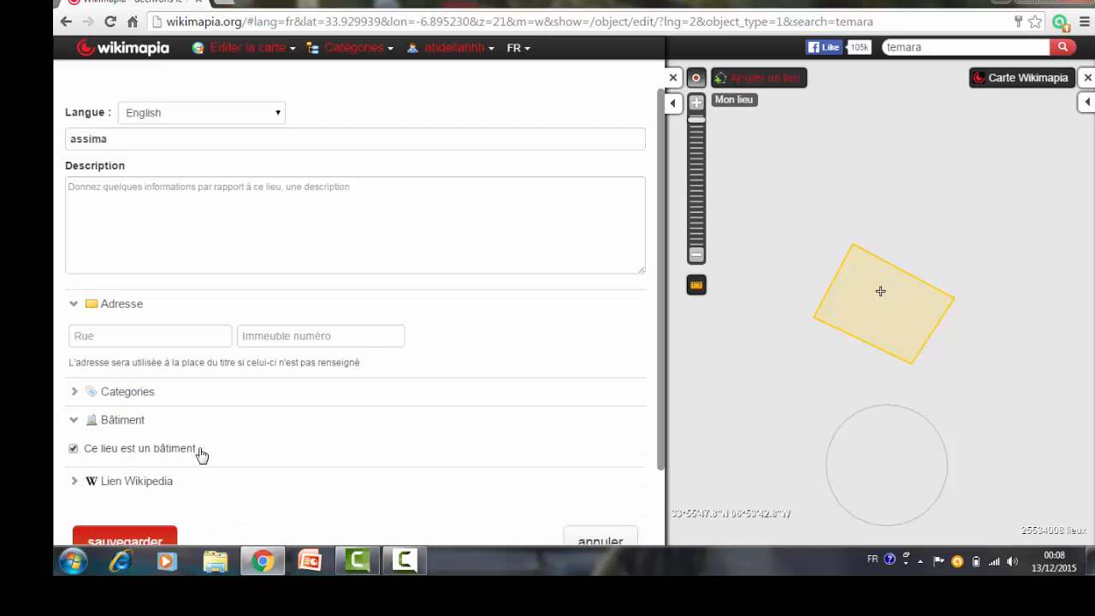
double_click(205, 405)
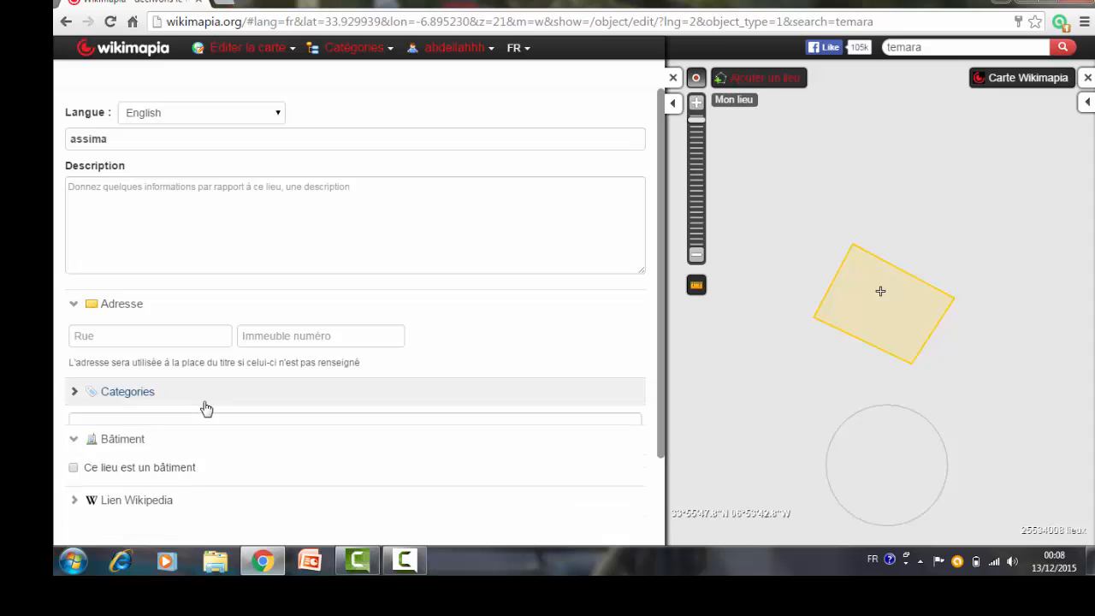
click(358, 560)
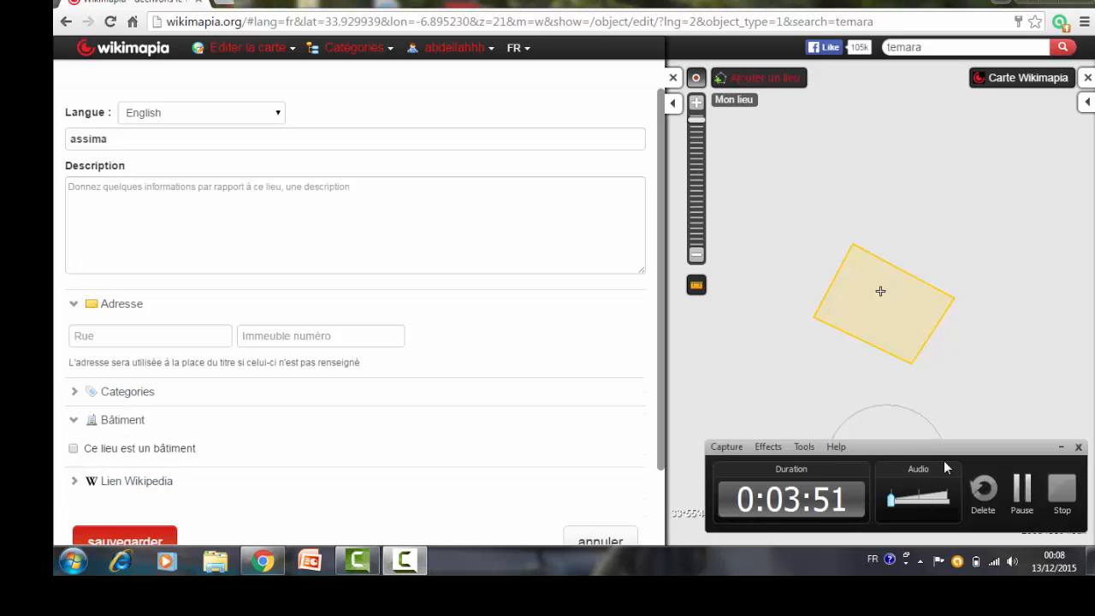
Assign the category "magasin" to the new place "assima" and save the place
click(1018, 486)
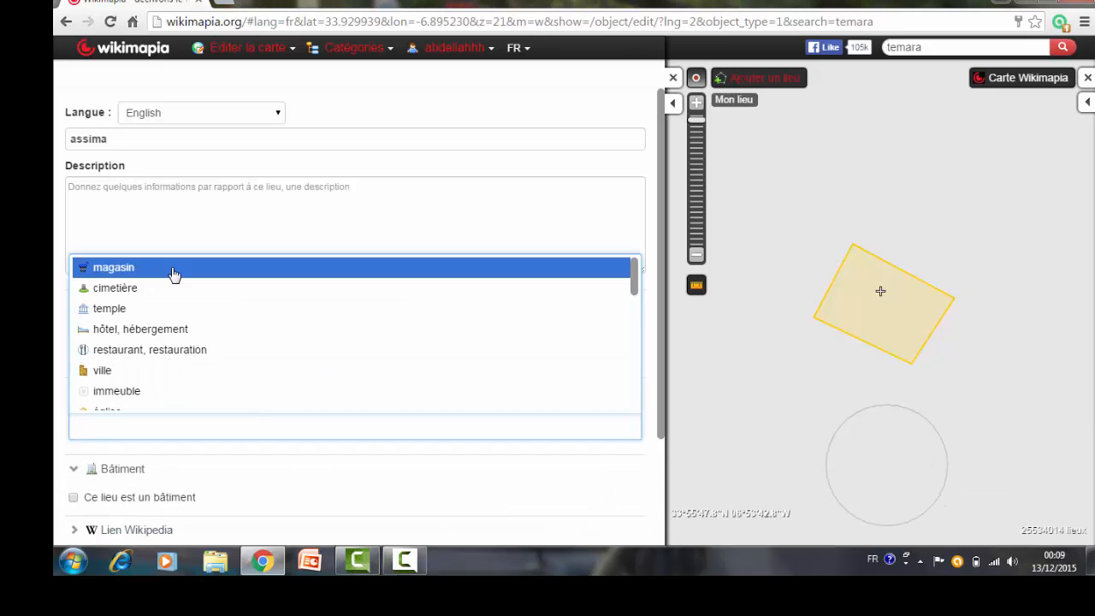
click(173, 274)
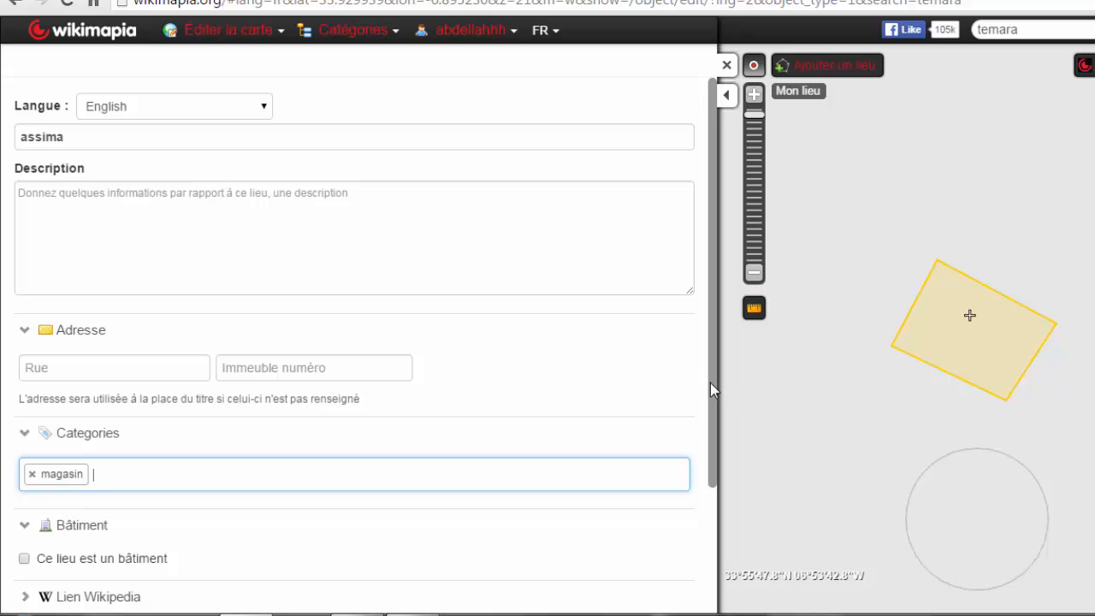
drag(710, 383, 712, 466)
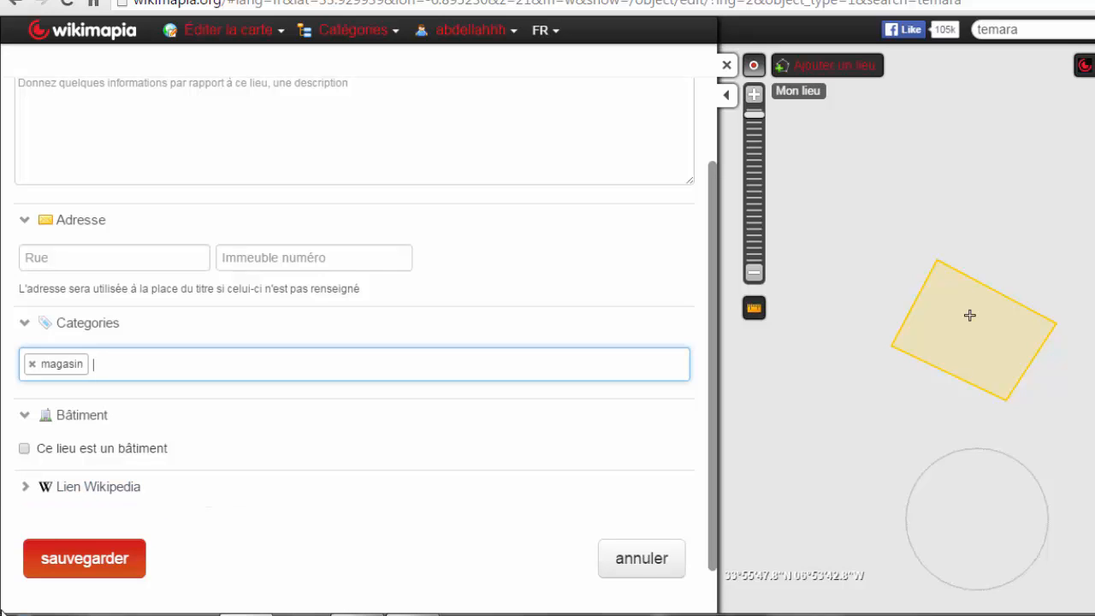
click(85, 559)
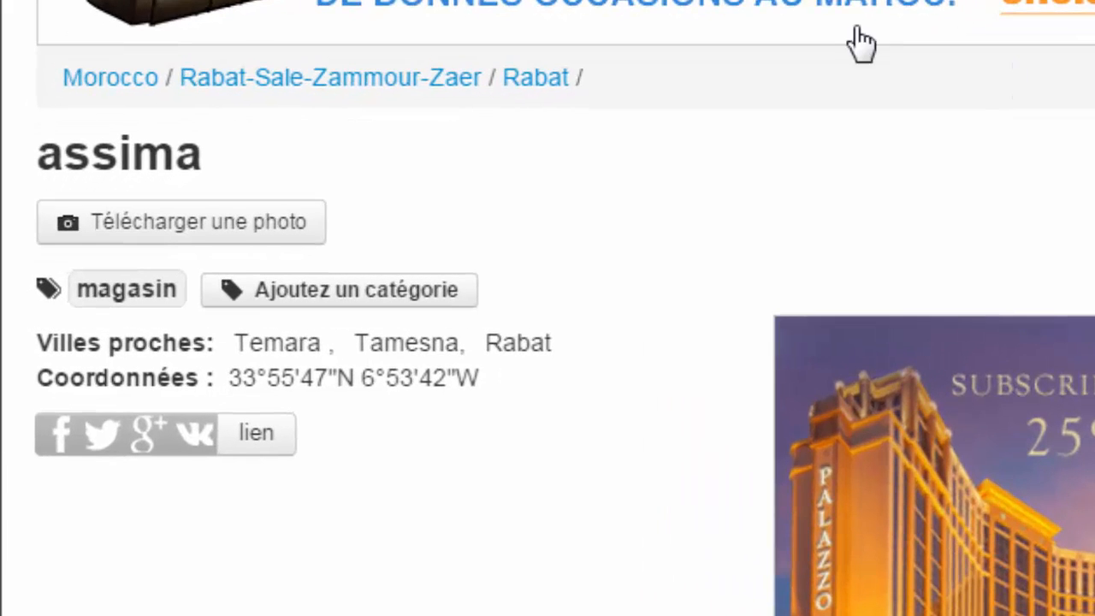
Try to upload the picture "images (5)" from the Images library as a photo of the place "assima"
click(267, 226)
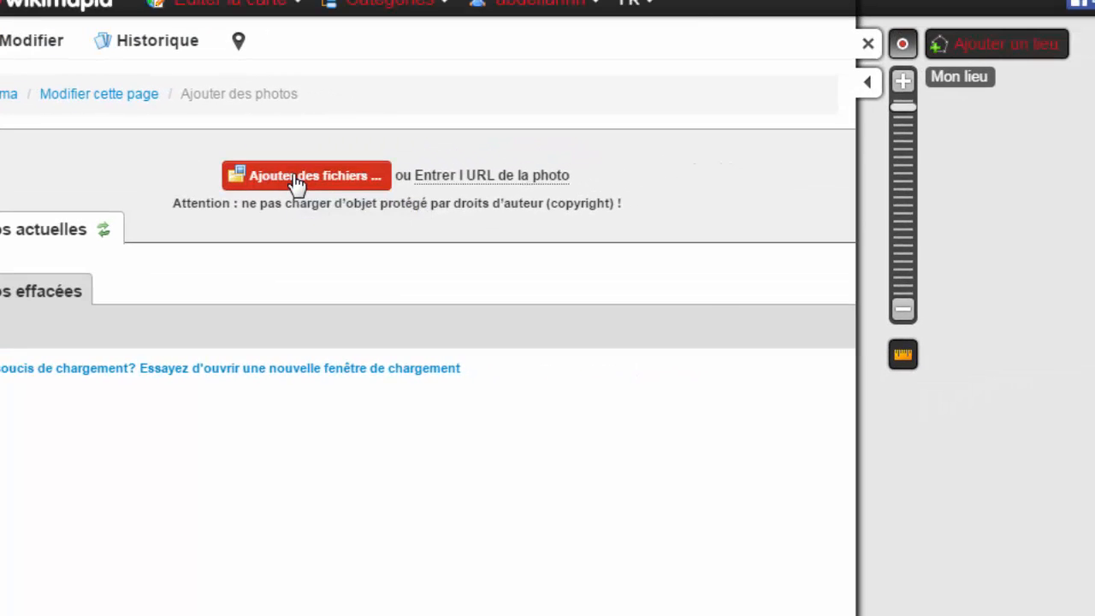
click(295, 176)
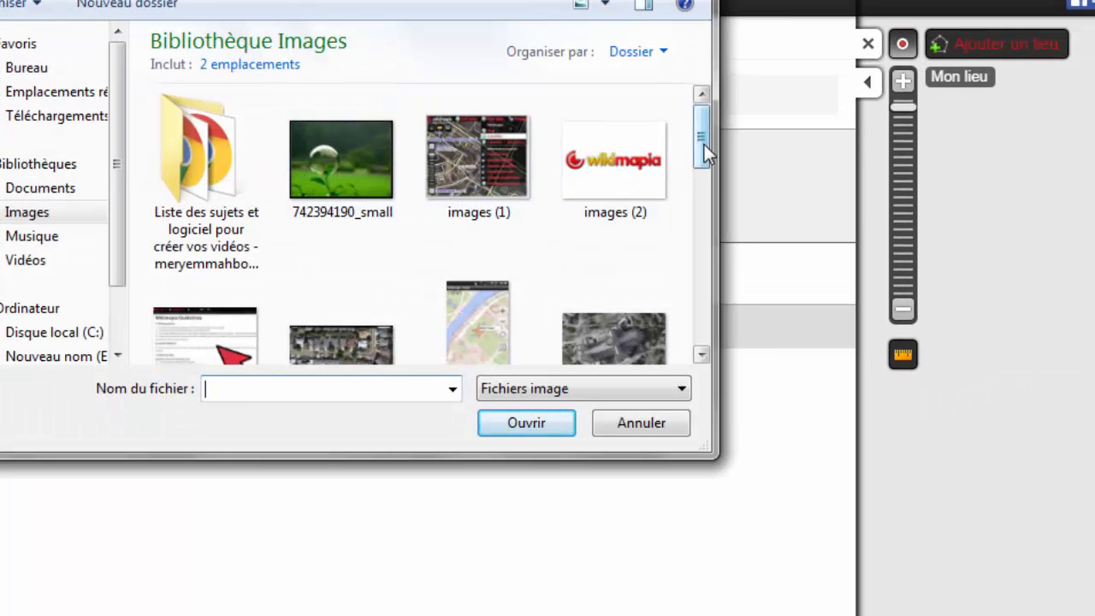
mouse_move(705, 142)
mouse_down()
mouse_move(705, 182)
mouse_move(705, 140)
mouse_up()
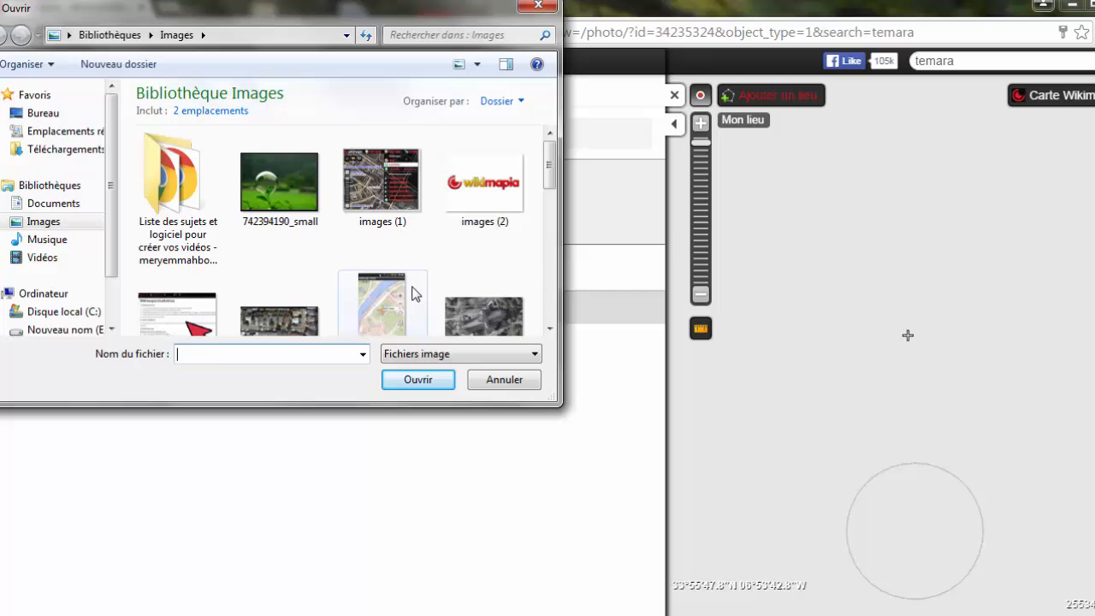
click(413, 293)
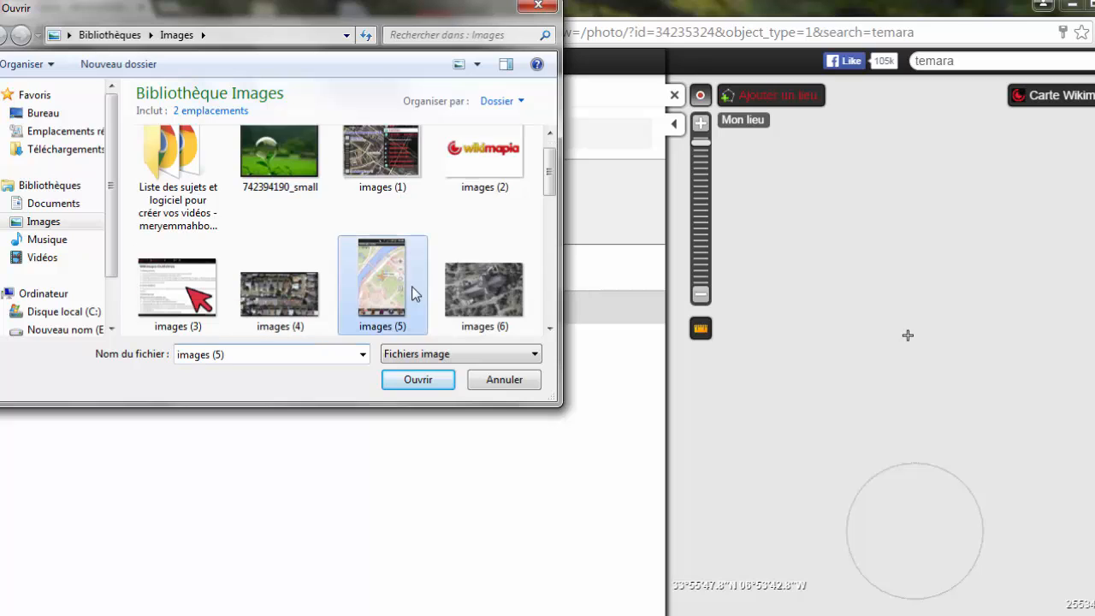
click(426, 382)
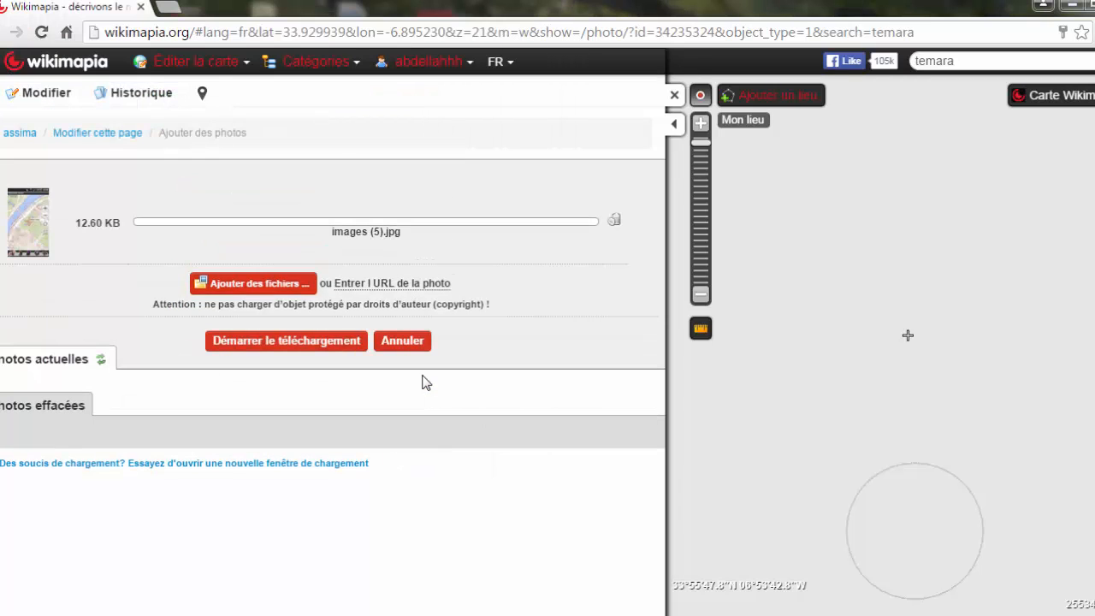
click(287, 342)
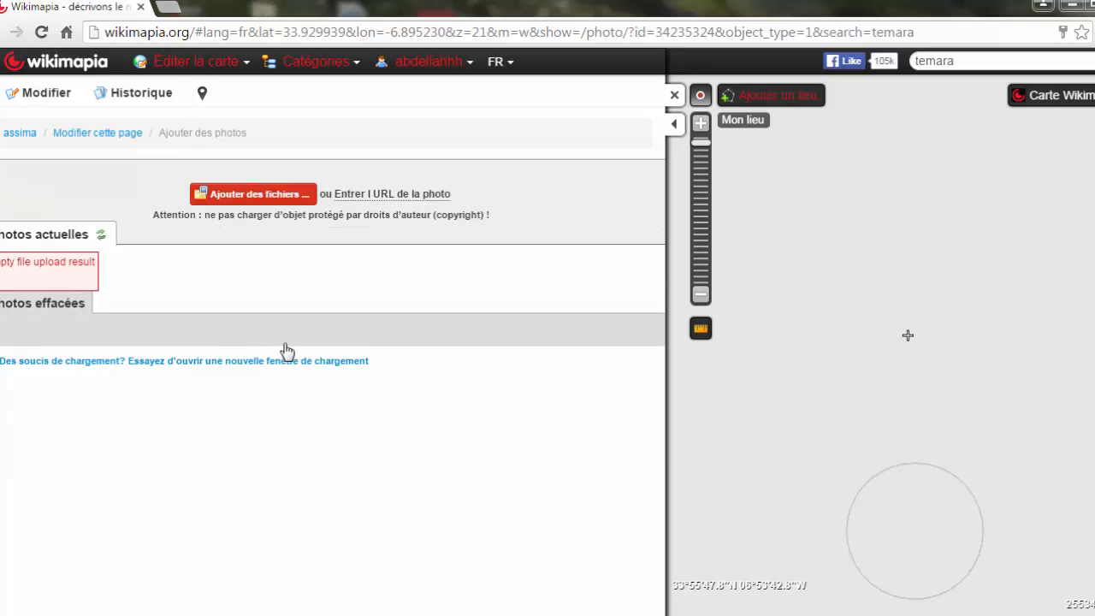